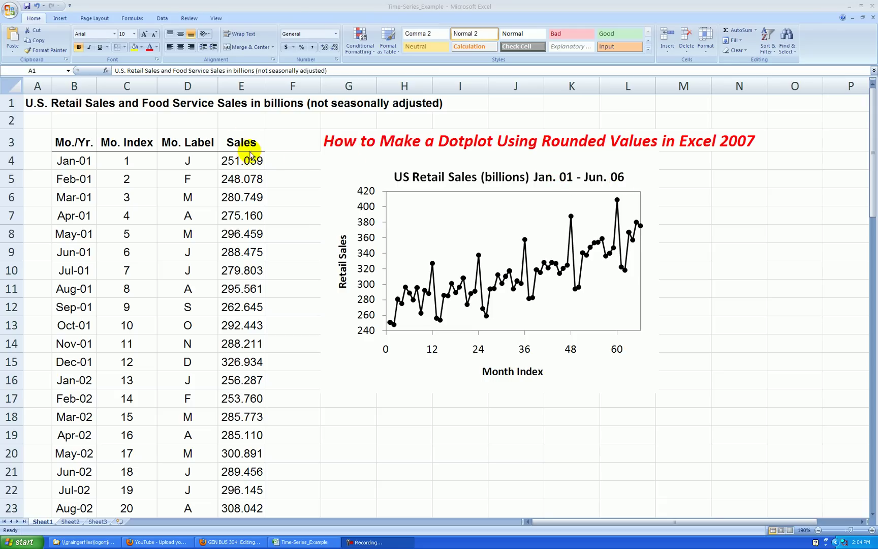
Copy the Sales values E3:E69 from the retail data and go to the empty Sheet3
{"action": "left_click_drag", "start_coordinate": [249, 141], "coordinate": [248, 177]}
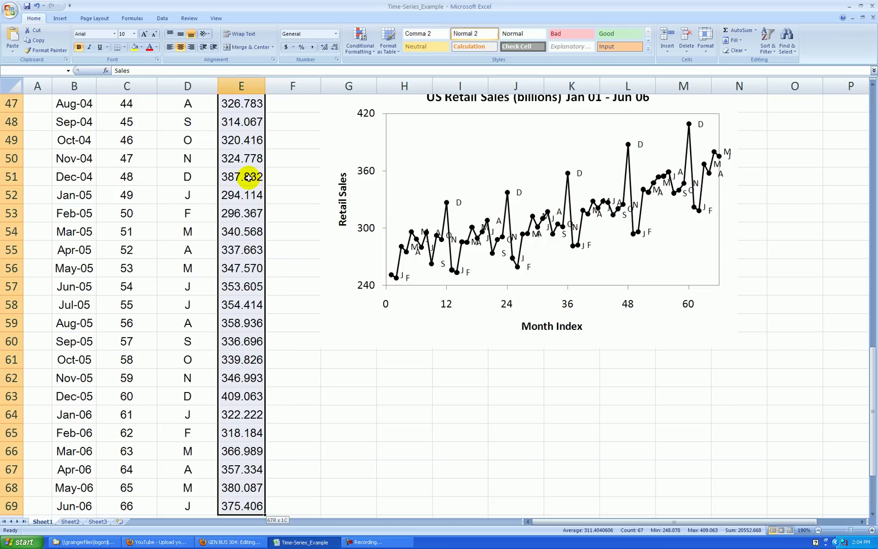
{"action": "key", "text": "ctrl+c"}
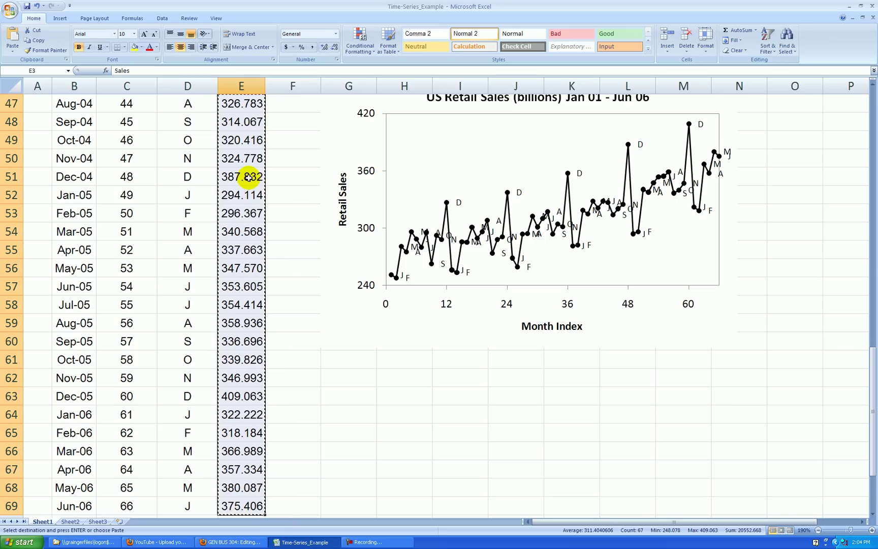
{"action": "left_click", "coordinate": [97, 521]}
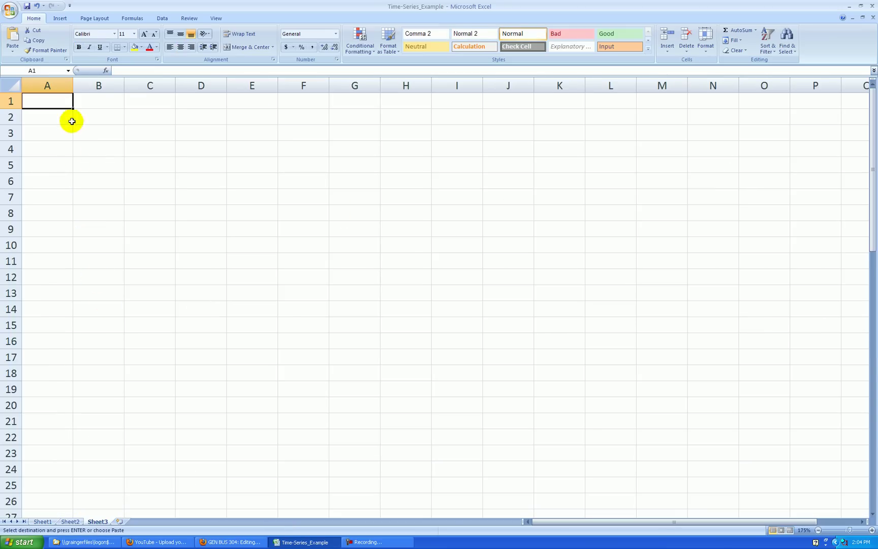
Paste the Sales values into column A and sort them smallest to largest
{"action": "right_click", "coordinate": [64, 104]}
{"action": "left_click", "coordinate": [94, 133]}
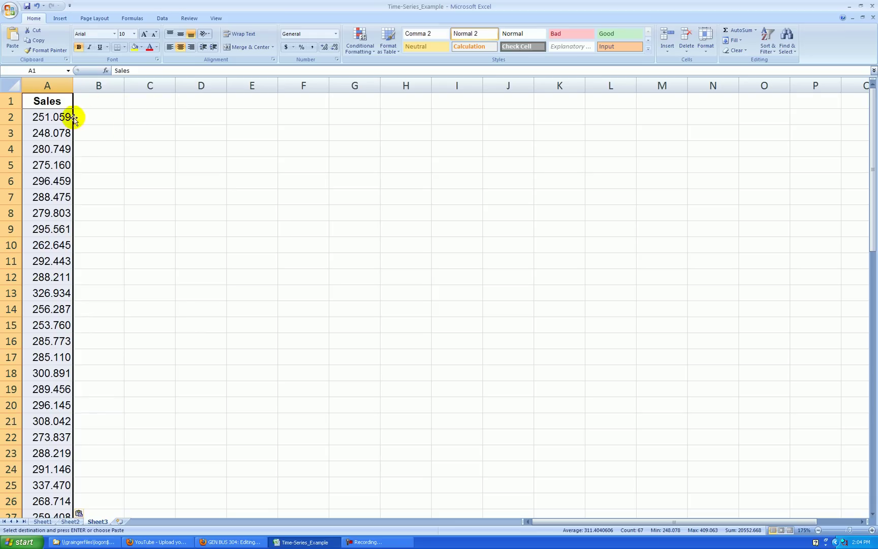
{"action": "left_click", "coordinate": [162, 18]}
{"action": "left_click", "coordinate": [202, 34]}
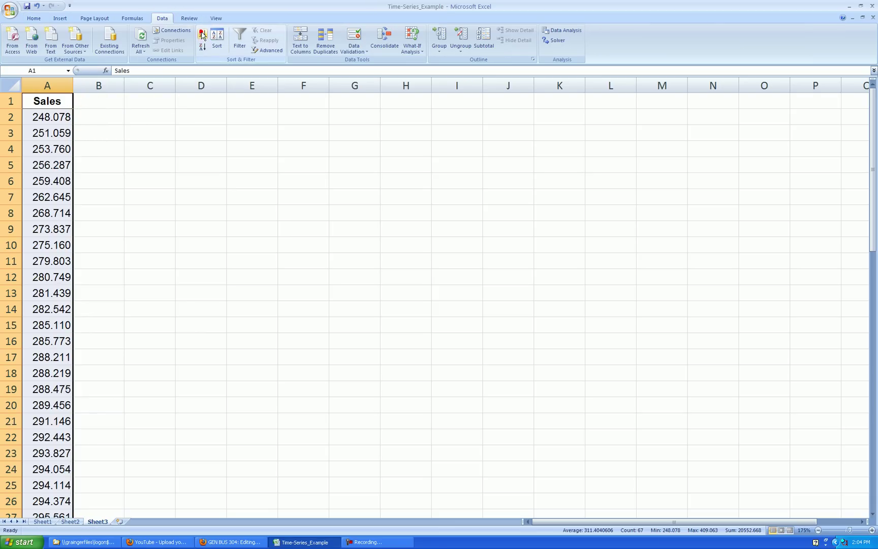
{"action": "scroll", "coordinate": [131, 147], "scroll_direction": "up", "scroll_amount": 8}
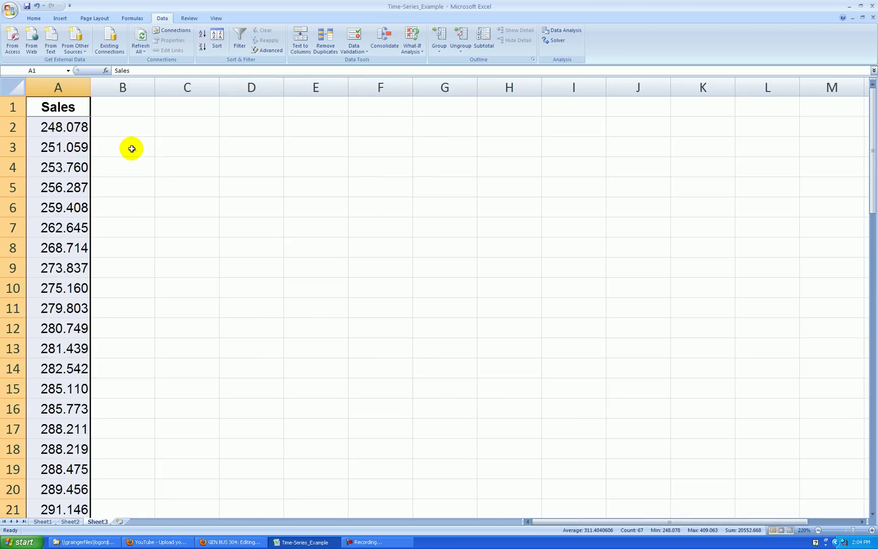
Head column B 'Freq' and enter 1 in B2
{"action": "left_click", "coordinate": [178, 146]}
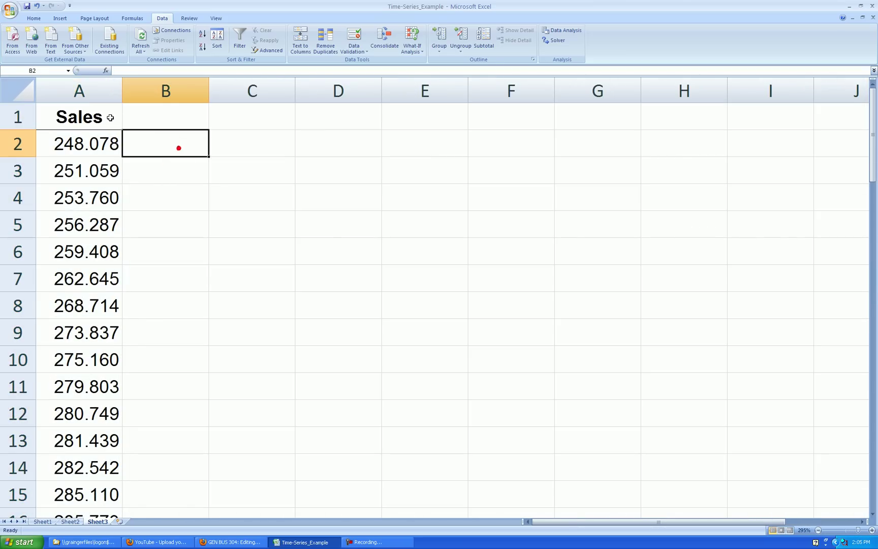
{"action": "left_click", "coordinate": [108, 116]}
{"action": "left_click_drag", "start_coordinate": [122, 129], "coordinate": [188, 121]}
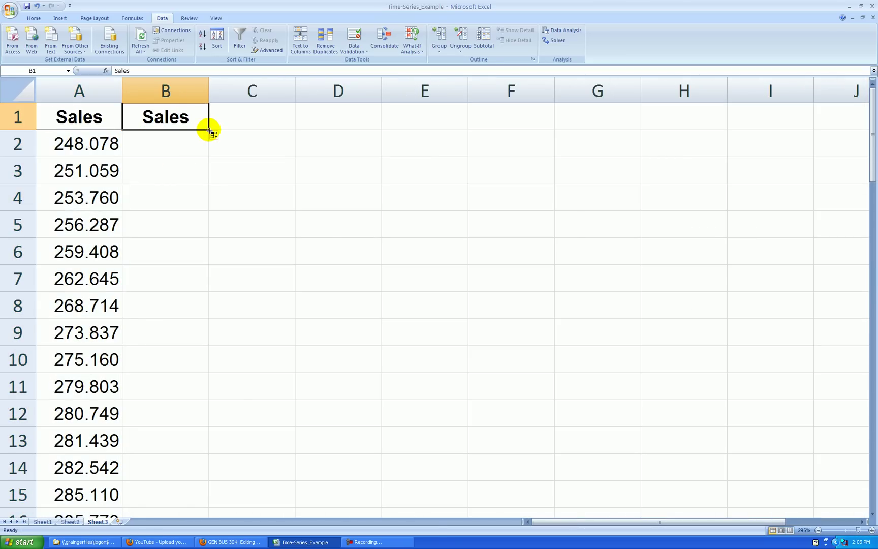
{"action": "type", "text": "Freq"}
{"action": "key", "text": "Return"}
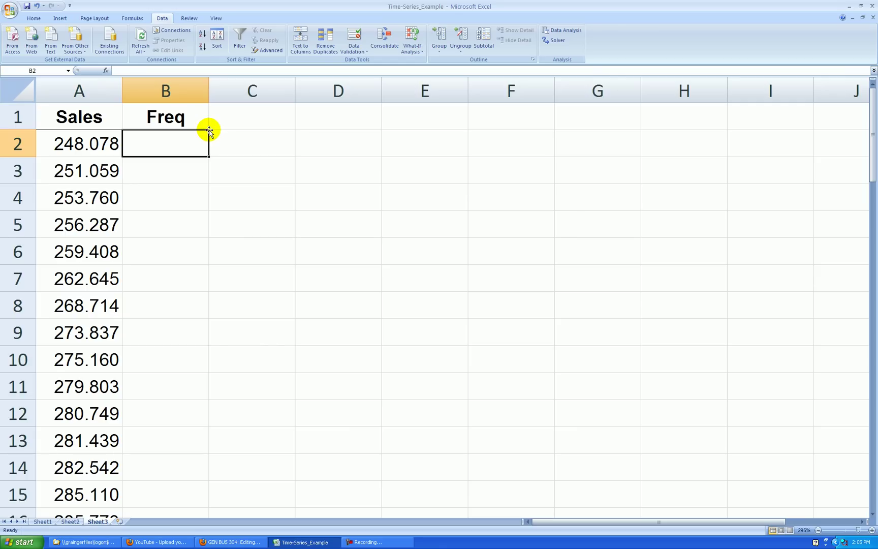
{"action": "type", "text": "1"}
{"action": "key", "text": "Return"}
{"action": "left_click", "coordinate": [205, 142]}
Centre the values in B2:B4
{"action": "left_click_drag", "start_coordinate": [205, 142], "coordinate": [203, 198]}
{"action": "left_click", "coordinate": [34, 18]}
{"action": "left_click", "coordinate": [180, 47]}
Enter =IF(A3=A2,B2+1,1) in B3
{"action": "left_click", "coordinate": [197, 167]}
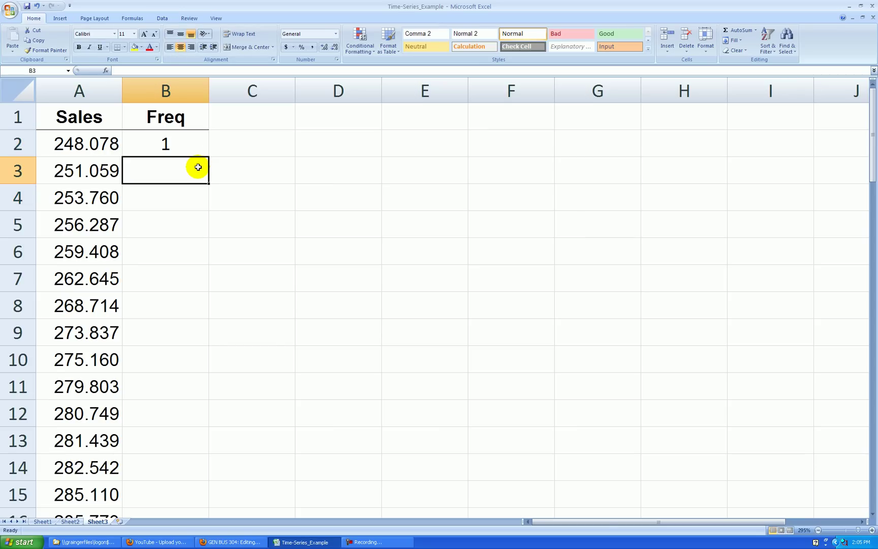
{"action": "type", "text": "=if("}
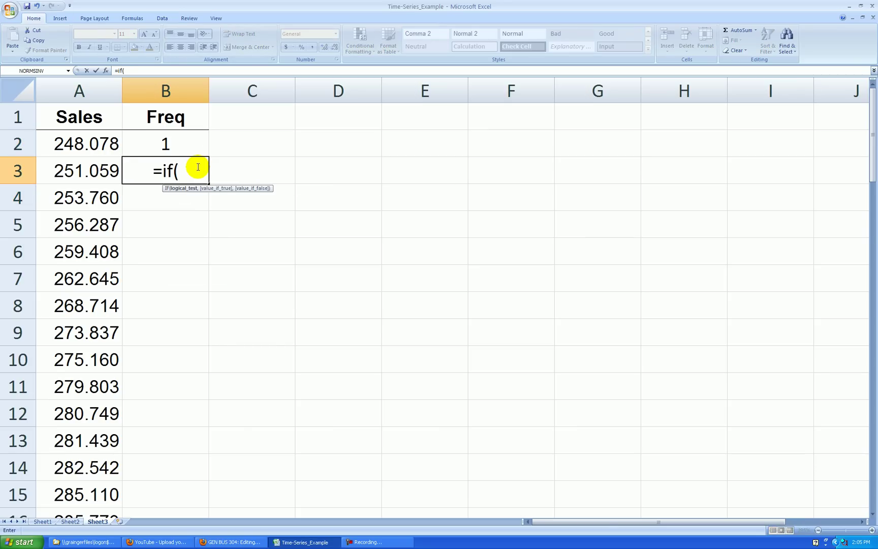
{"action": "key", "text": "Left"}
{"action": "type", "text": "="}
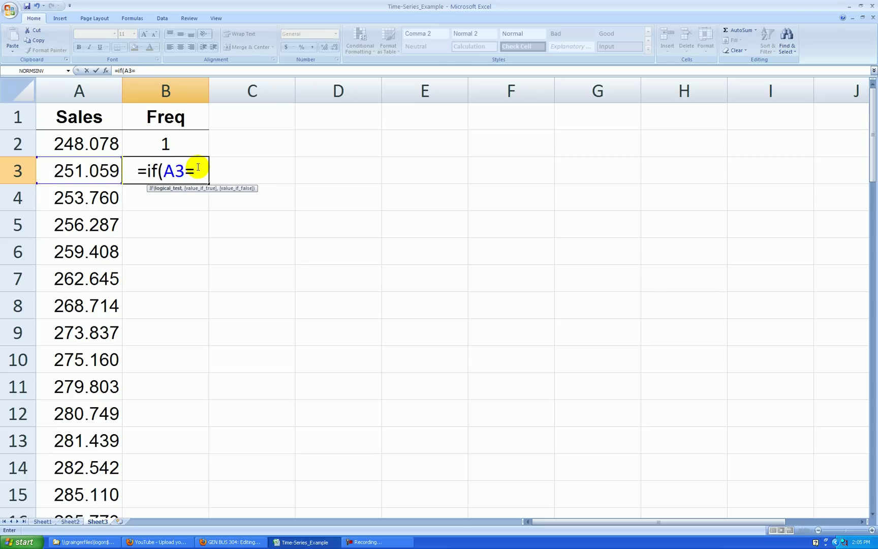
{"action": "key", "text": "Left"}
{"action": "key", "text": "Up"}
{"action": "type", "text": ","}
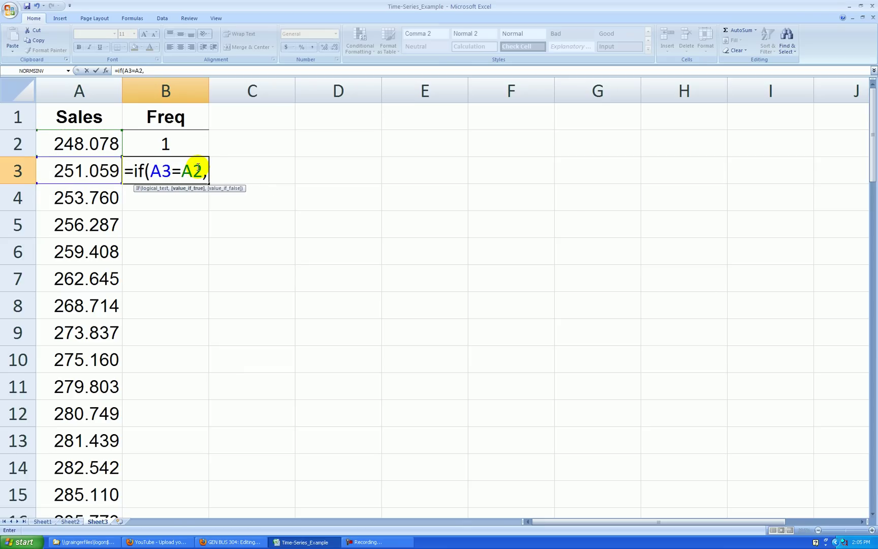
{"action": "key", "text": "Up"}
{"action": "type", "text": "+"}
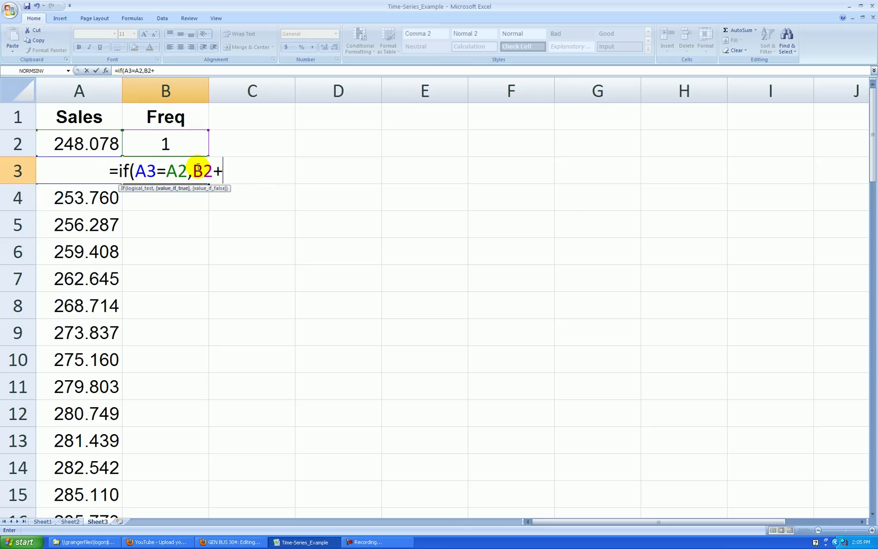
{"action": "type", "text": "1,1)"}
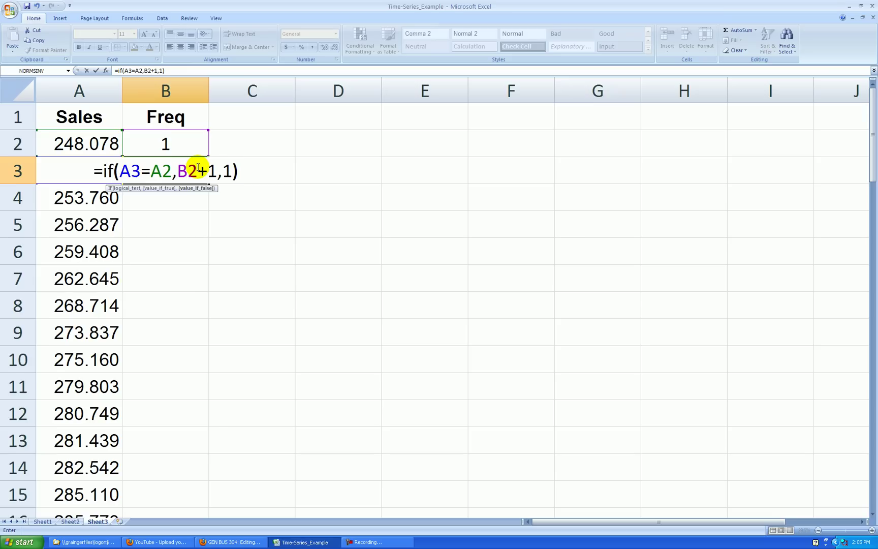
{"action": "key", "text": "Return"}
Fill the IF formula down column B and select the Sales and Freq data
{"action": "left_click", "coordinate": [198, 167]}
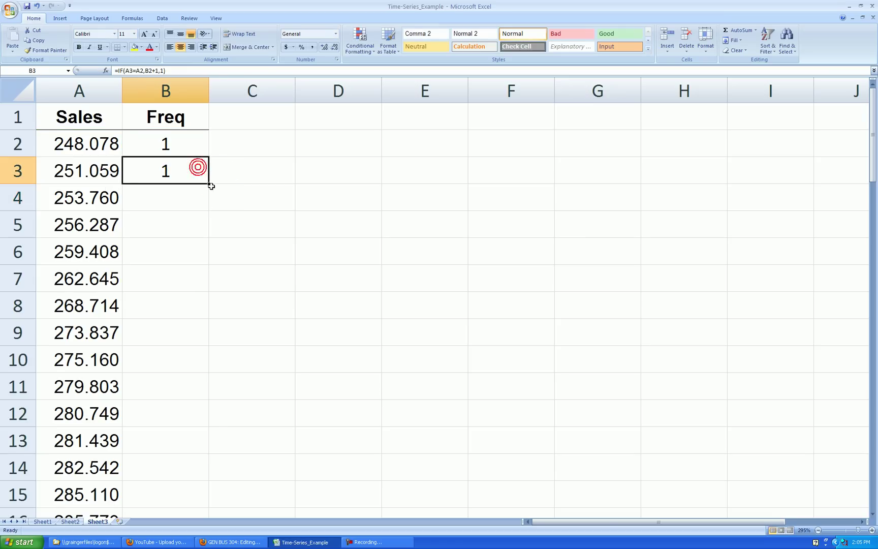
{"action": "double_click", "coordinate": [208, 184]}
{"action": "left_click", "coordinate": [279, 195]}
{"action": "left_click_drag", "start_coordinate": [92, 144], "coordinate": [171, 203]}
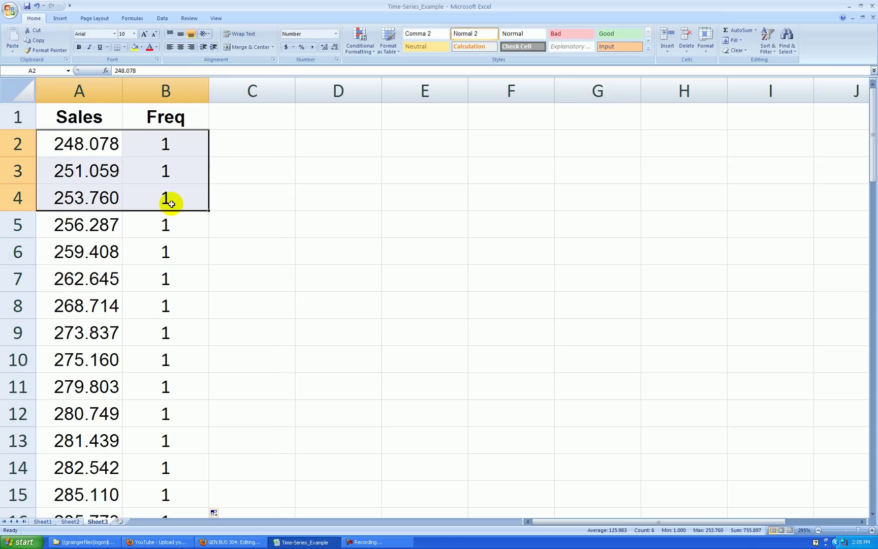
{"action": "key", "text": "ctrl+shift+Down"}
Insert a Scatter with Only Markers chart of the Sales and Freq data
{"action": "left_click", "coordinate": [59, 18]}
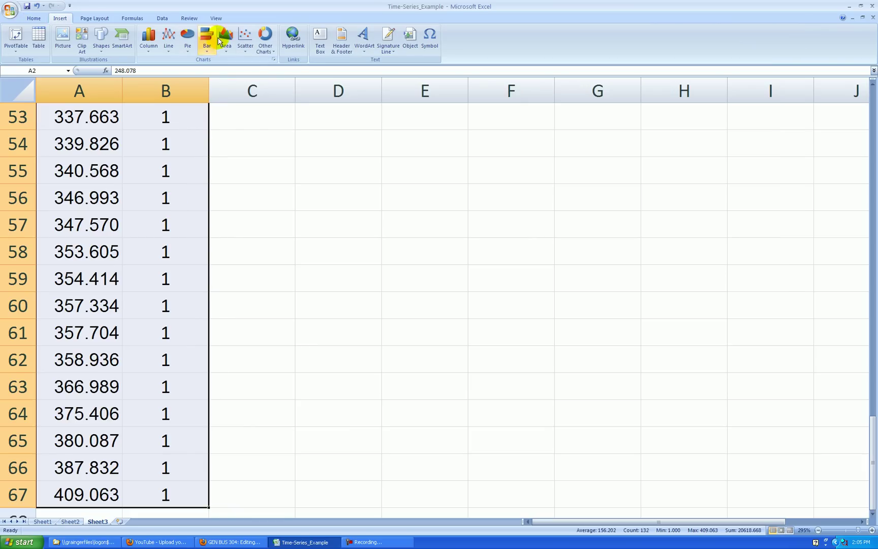
{"action": "left_click", "coordinate": [245, 40]}
{"action": "left_click", "coordinate": [249, 80]}
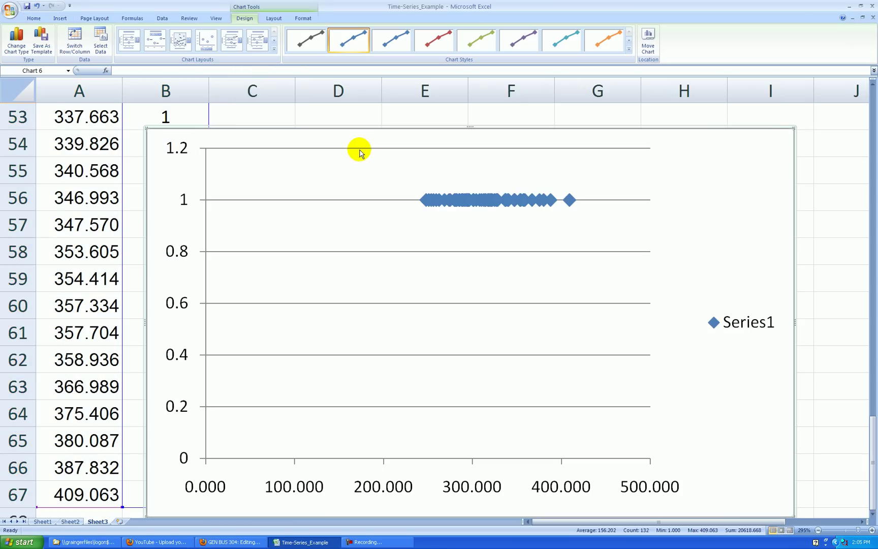
{"action": "key", "text": "ctrl+z"}
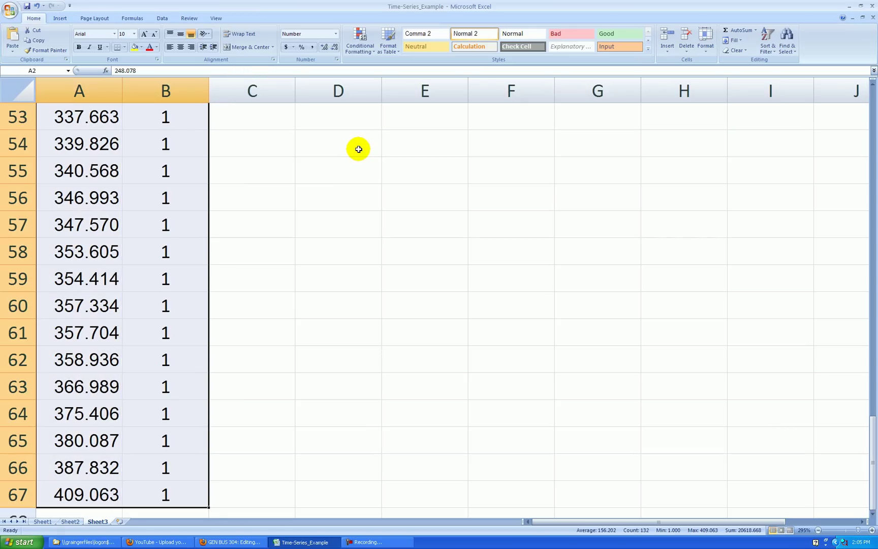
{"action": "key", "text": "ctrl+Home"}
{"action": "left_click", "coordinate": [322, 127]}
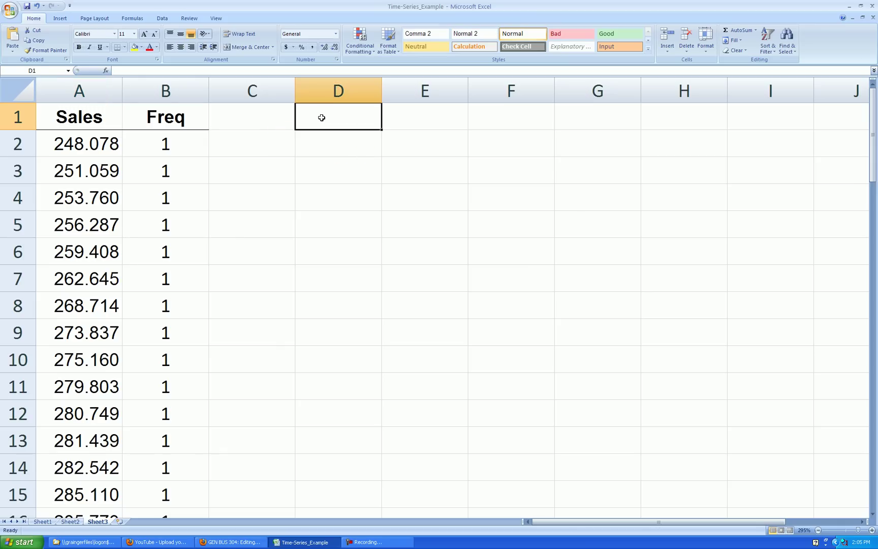
{"action": "key", "text": "ctrl+y"}
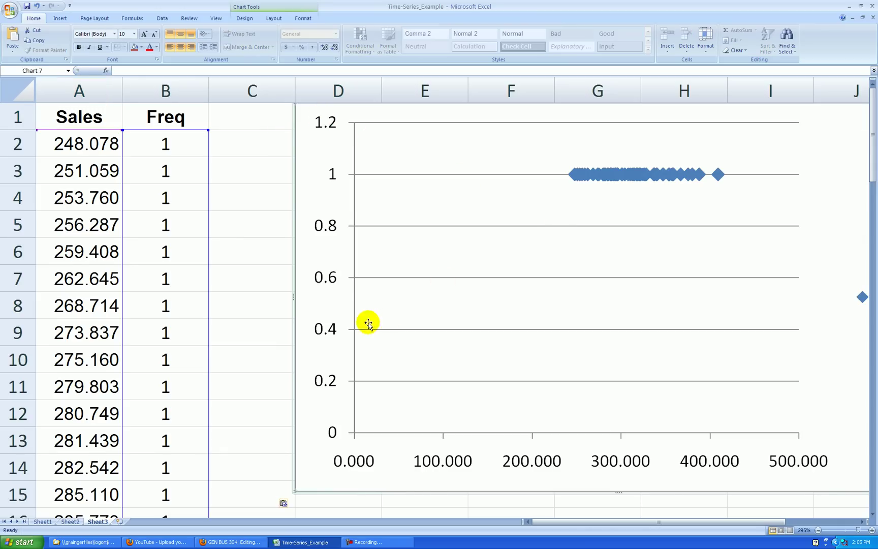
Make the scatter chart much shorter
{"action": "scroll", "coordinate": [402, 321], "scroll_direction": "down", "scroll_amount": 2}
{"action": "scroll", "coordinate": [442, 350], "scroll_direction": "down", "scroll_amount": 3, "text": "ctrl"}
{"action": "scroll", "coordinate": [485, 382], "scroll_direction": "down", "scroll_amount": 2, "text": "ctrl"}
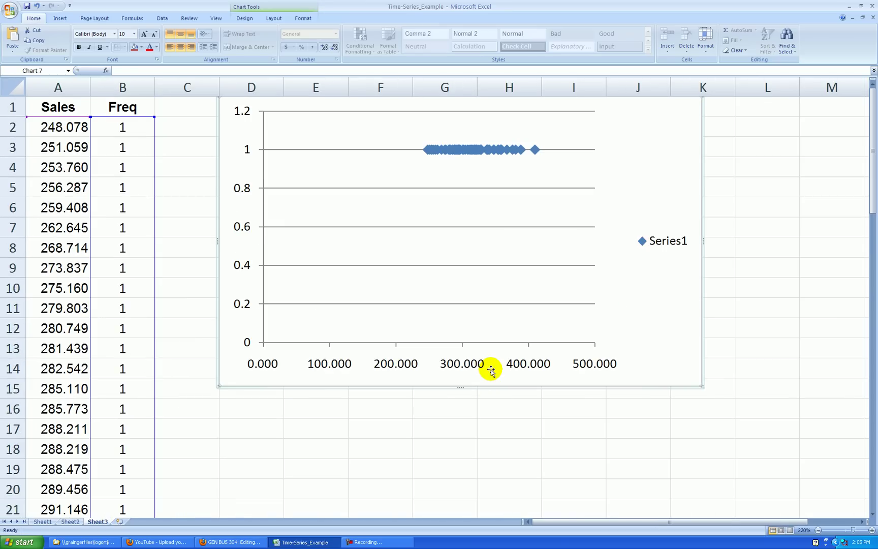
{"action": "left_click_drag", "start_coordinate": [469, 325], "coordinate": [471, 222]}
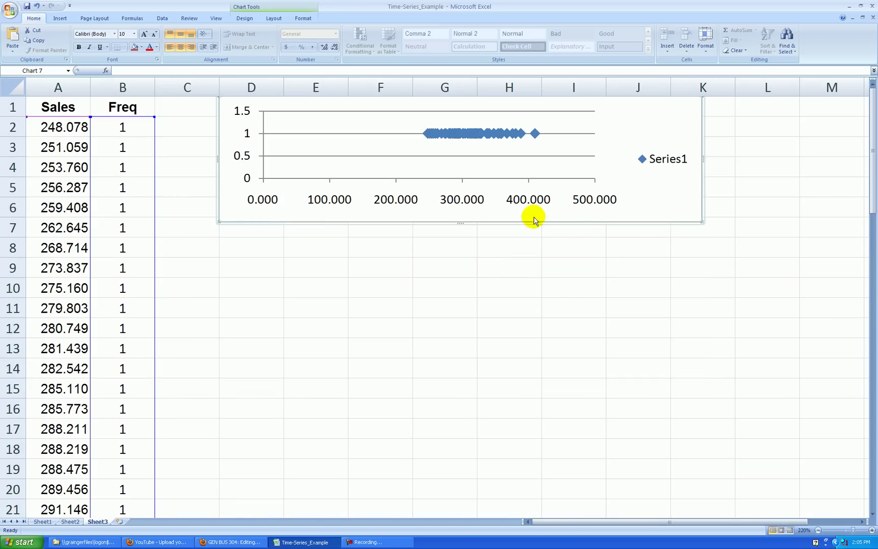
{"action": "left_click", "coordinate": [452, 143]}
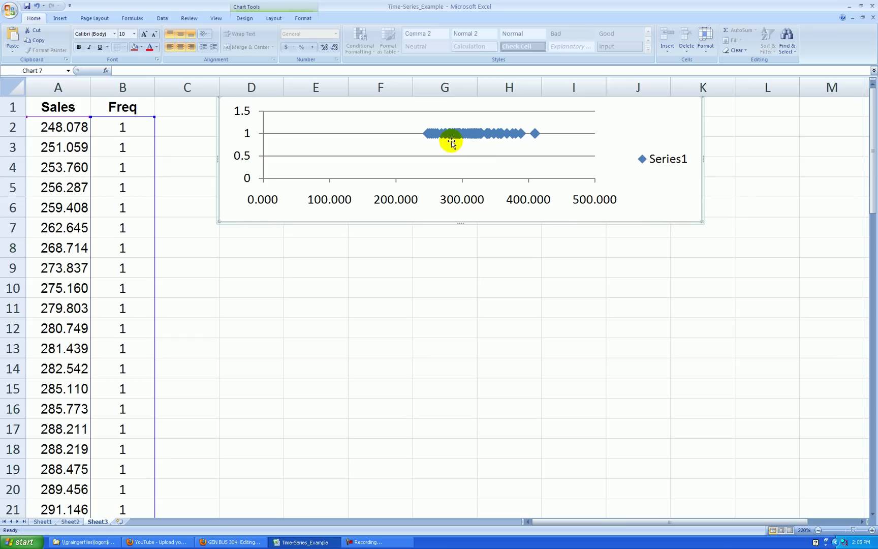
Delete the chart's legend, horizontal gridlines and vertical axis
{"action": "left_click", "coordinate": [669, 164]}
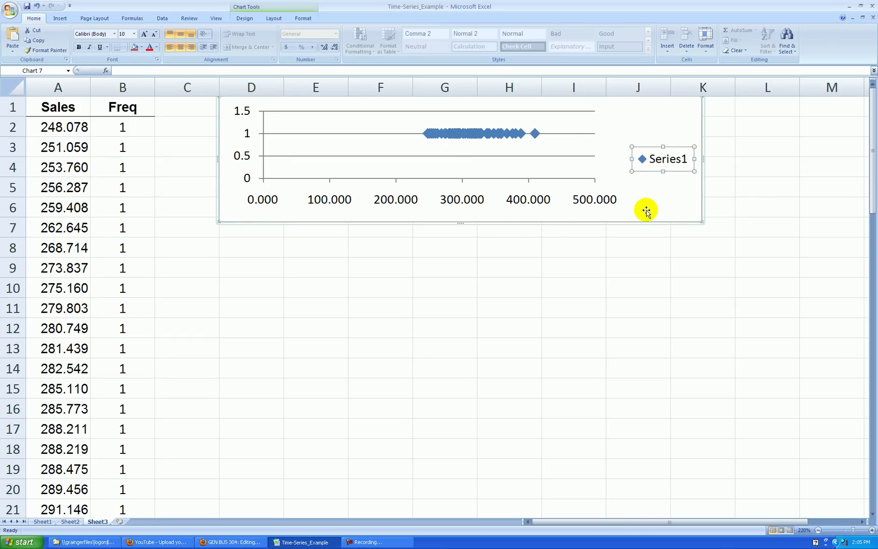
{"action": "key", "text": "Delete"}
{"action": "left_click", "coordinate": [590, 155]}
{"action": "key", "text": "Delete"}
{"action": "left_click", "coordinate": [260, 134]}
{"action": "key", "text": "Delete"}
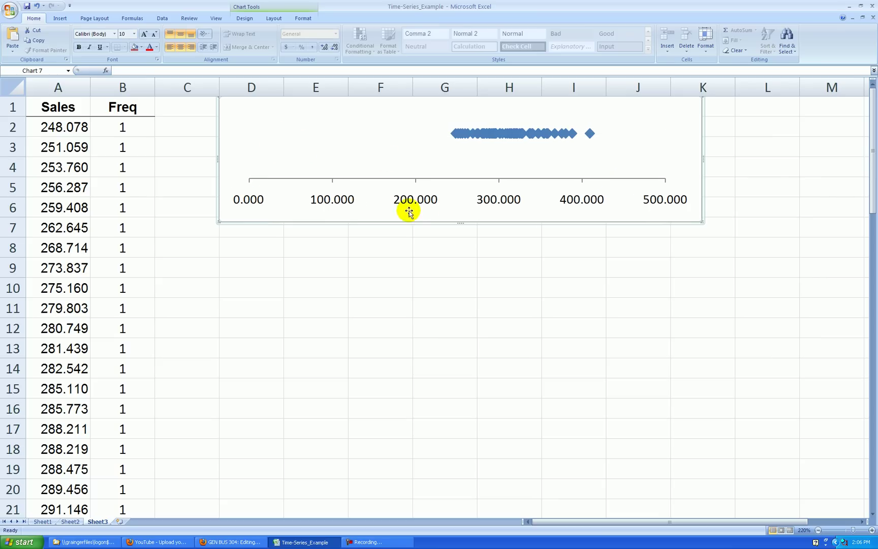
Fix the horizontal axis at minimum 240, maximum 420, major unit 20, with 0-decimal labels
{"action": "right_click", "coordinate": [425, 202]}
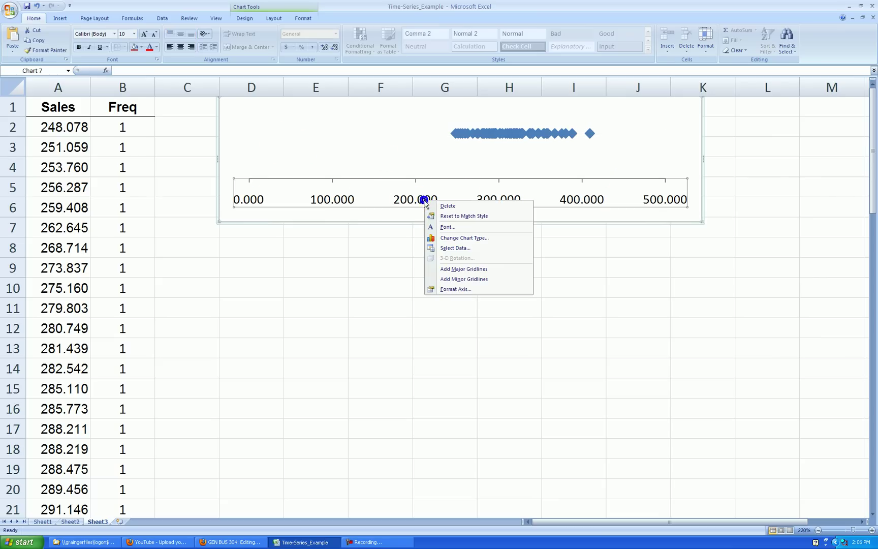
{"action": "left_click", "coordinate": [464, 290]}
{"action": "left_click", "coordinate": [454, 178]}
{"action": "left_click", "coordinate": [455, 188]}
{"action": "double_click", "coordinate": [488, 179]}
{"action": "type", "text": "24"}
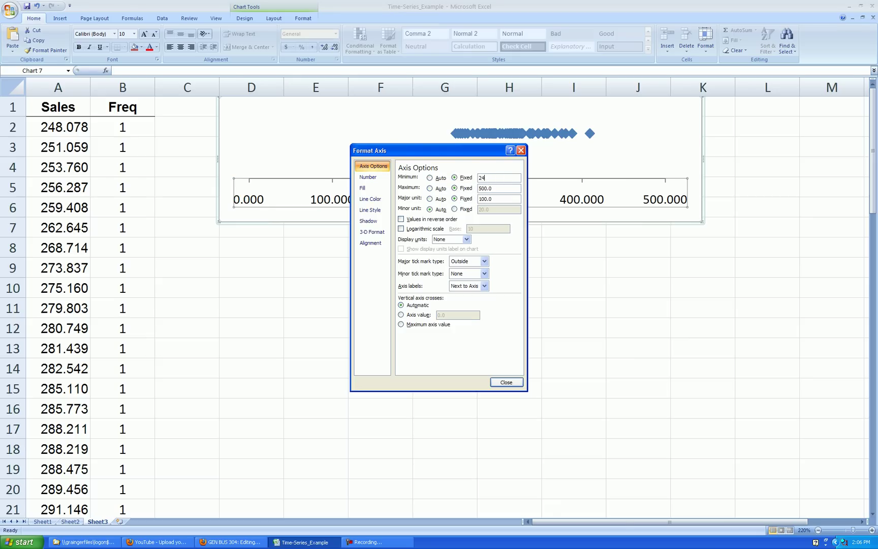
{"action": "type", "text": "0"}
{"action": "key", "text": "Tab"}
{"action": "key", "text": "Tab"}
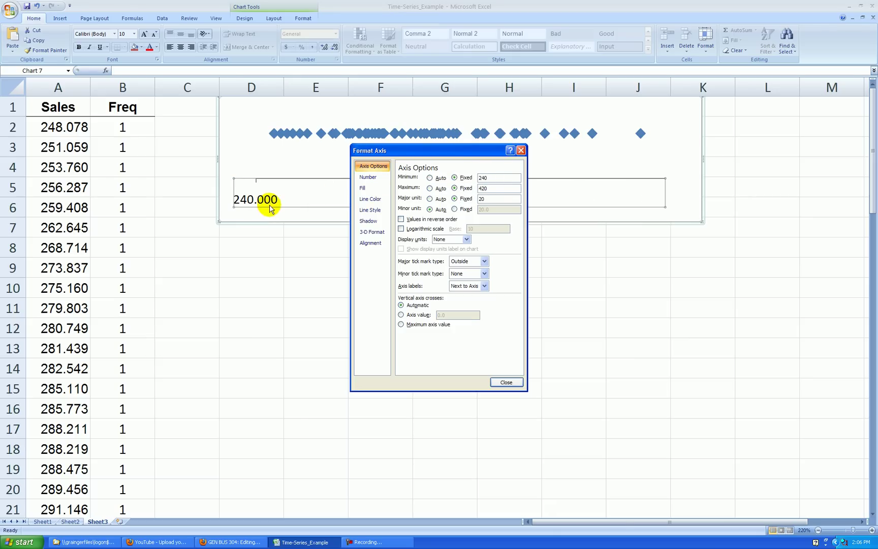
{"action": "left_click", "coordinate": [368, 177]}
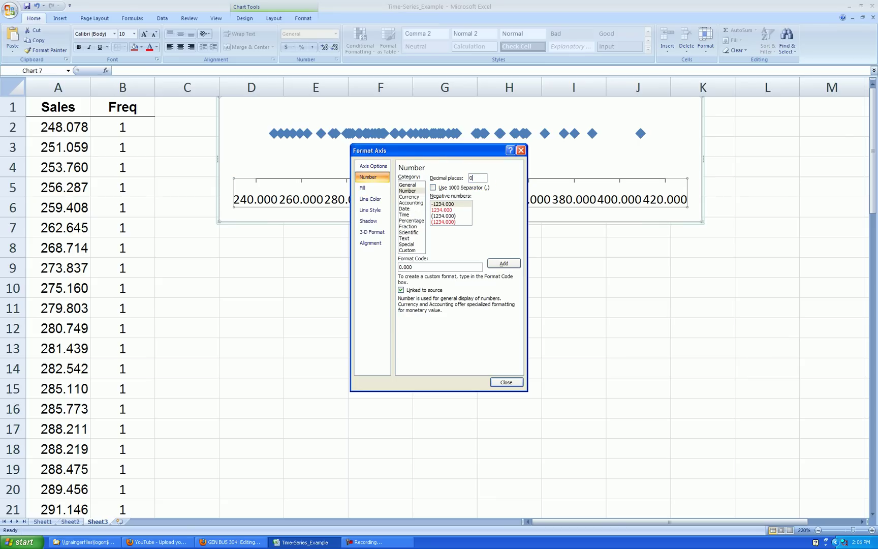
{"action": "left_click", "coordinate": [506, 382]}
{"action": "left_click", "coordinate": [558, 361]}
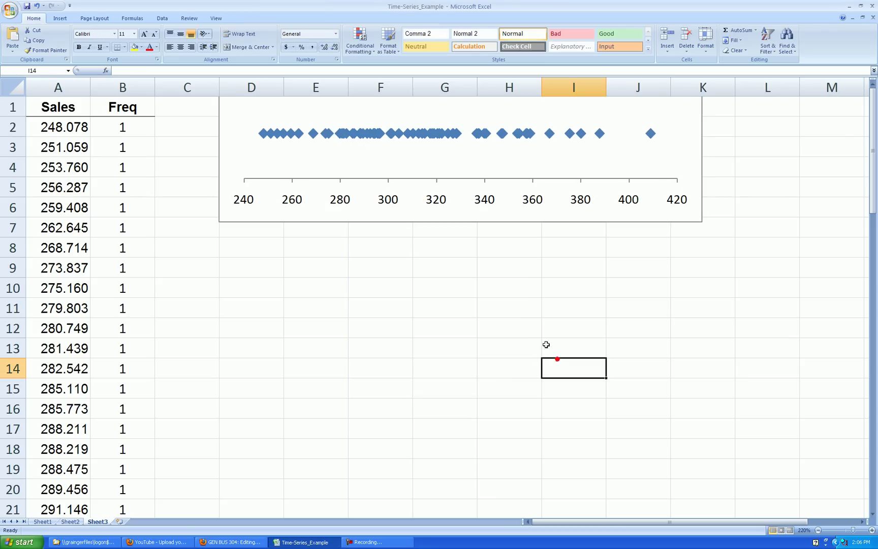
{"action": "left_click", "coordinate": [454, 209]}
Make the dot markers built-in circles with solid fill and solid outline
{"action": "left_click_drag", "start_coordinate": [459, 219], "coordinate": [458, 237]}
{"action": "left_click", "coordinate": [427, 154]}
{"action": "right_click", "coordinate": [430, 155]}
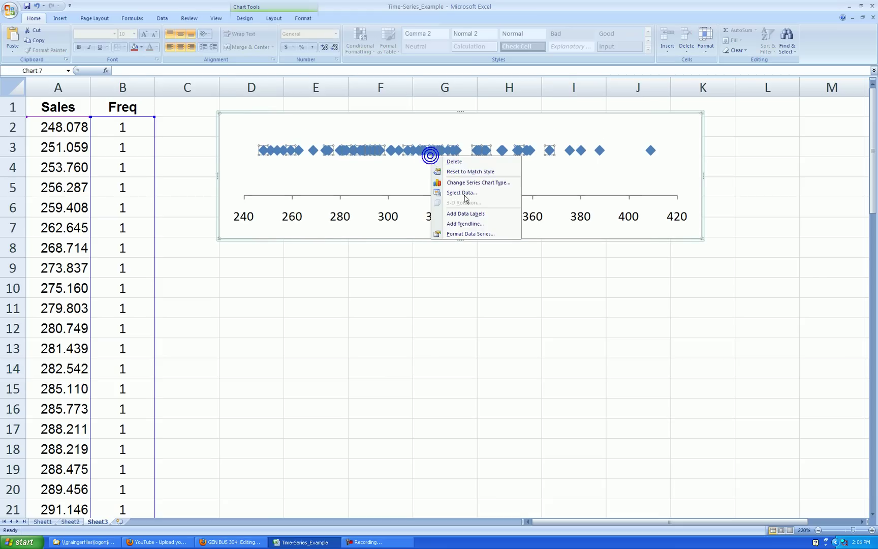
{"action": "left_click", "coordinate": [471, 234]}
{"action": "left_click", "coordinate": [378, 176]}
{"action": "left_click", "coordinate": [412, 208]}
{"action": "left_click", "coordinate": [440, 218]}
{"action": "left_click", "coordinate": [438, 290]}
{"action": "left_click", "coordinate": [383, 191]}
{"action": "left_click", "coordinate": [407, 187]}
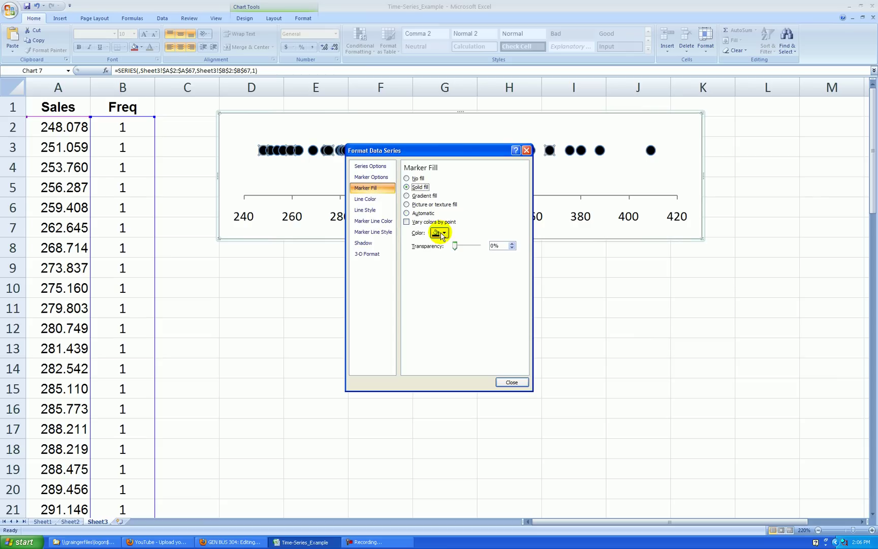
{"action": "left_click", "coordinate": [383, 220]}
{"action": "left_click", "coordinate": [407, 187]}
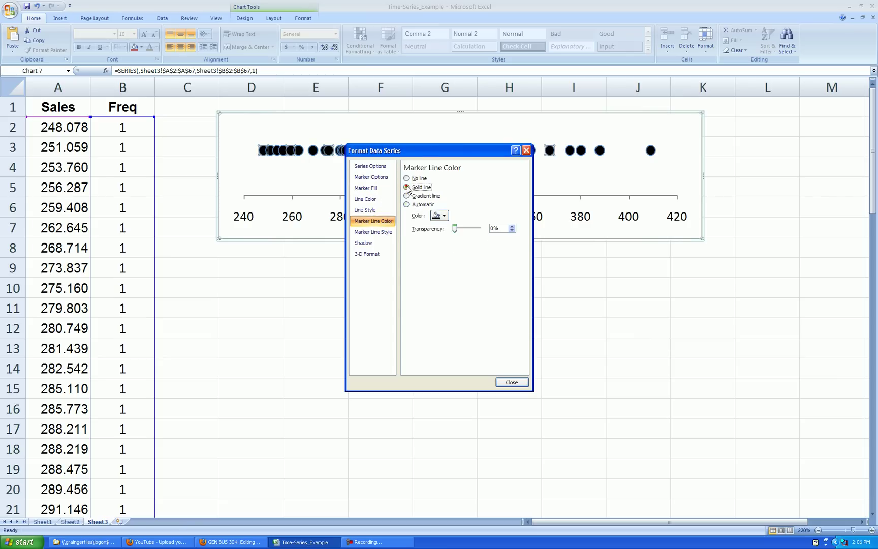
{"action": "left_click", "coordinate": [512, 382]}
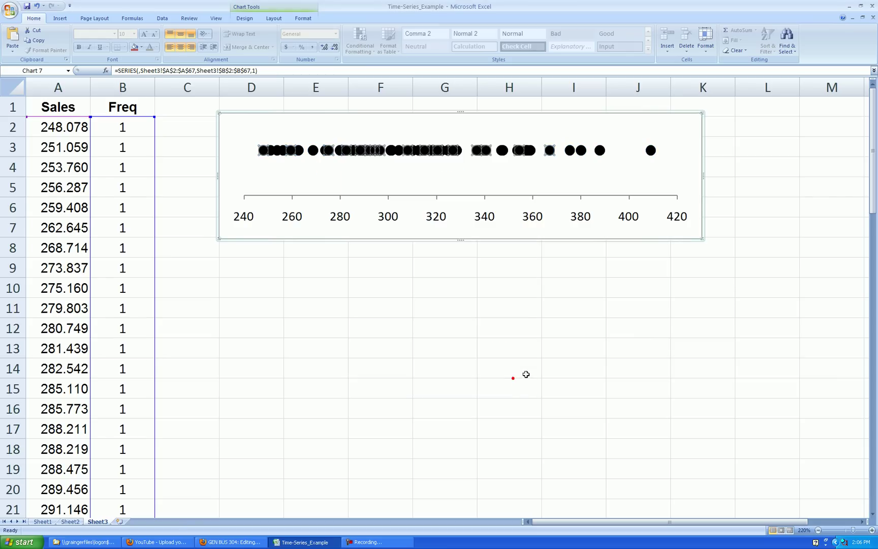
{"action": "left_click", "coordinate": [523, 370]}
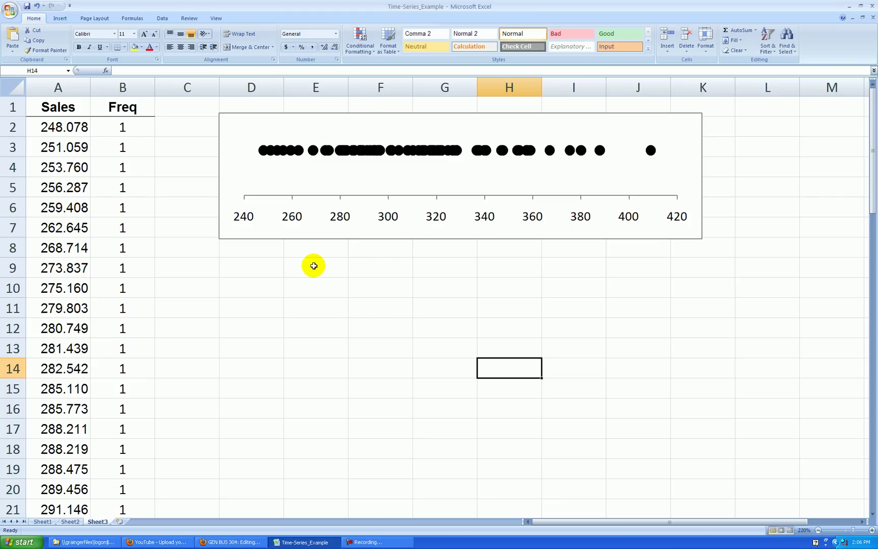
Move the chart right and insert a blank column B before Freq, copying the Sales heading into B1
{"action": "left_click", "coordinate": [356, 238]}
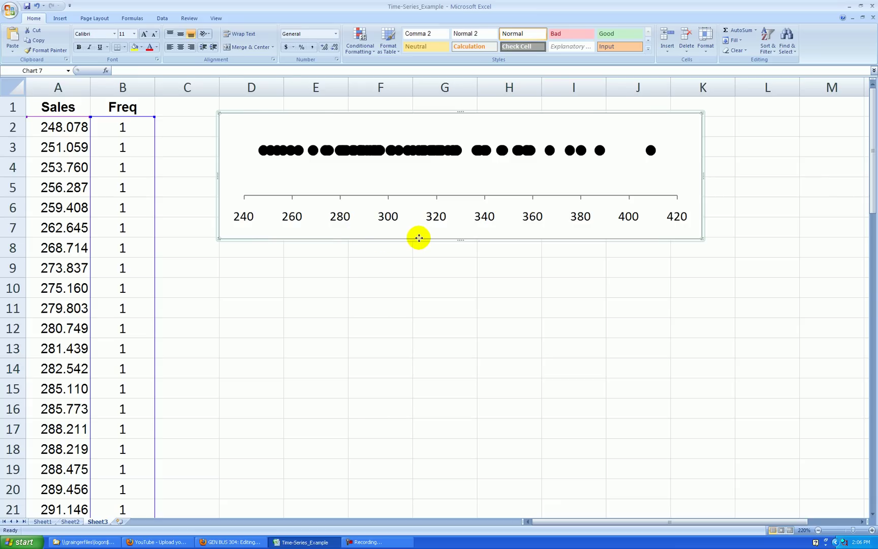
{"action": "left_click_drag", "start_coordinate": [419, 238], "coordinate": [482, 238]}
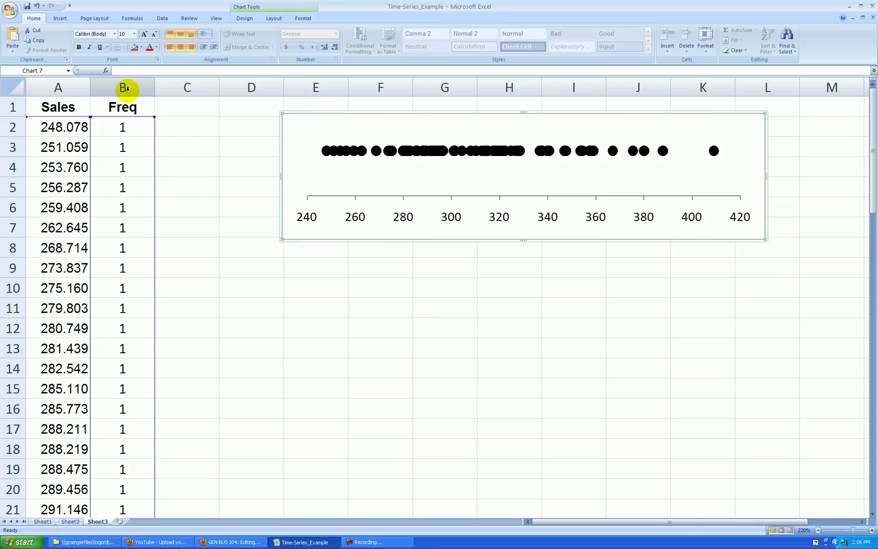
{"action": "right_click", "coordinate": [126, 89]}
{"action": "left_click", "coordinate": [152, 131]}
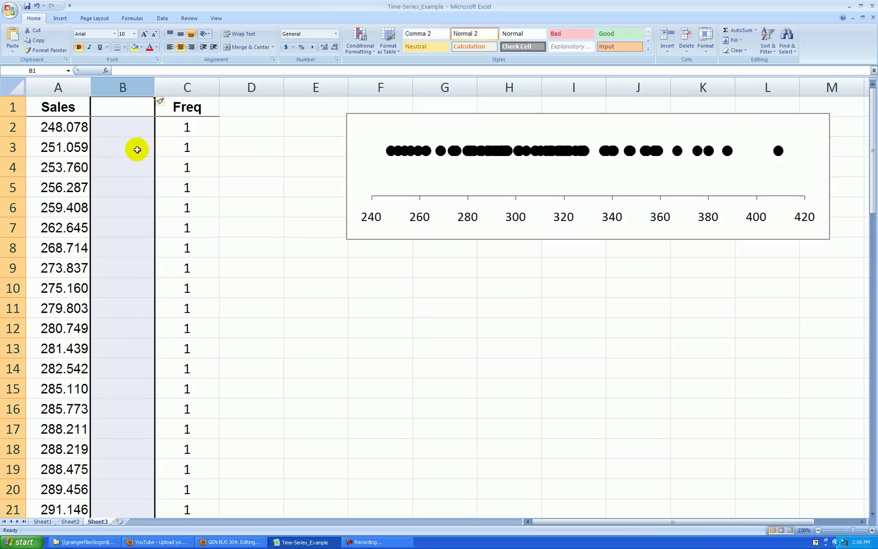
{"action": "left_click", "coordinate": [121, 125]}
{"action": "left_click", "coordinate": [76, 105]}
{"action": "left_click_drag", "start_coordinate": [90, 116], "coordinate": [130, 108]}
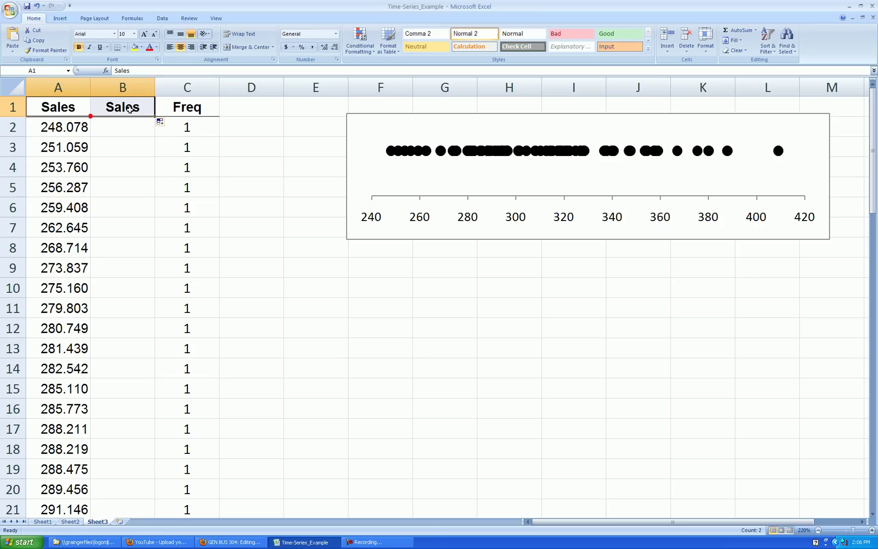
{"action": "left_click", "coordinate": [130, 109]}
Head column B 'Rounded' and enter =ROUND(A2,0) in B2
{"action": "type", "text": "Rounde"}
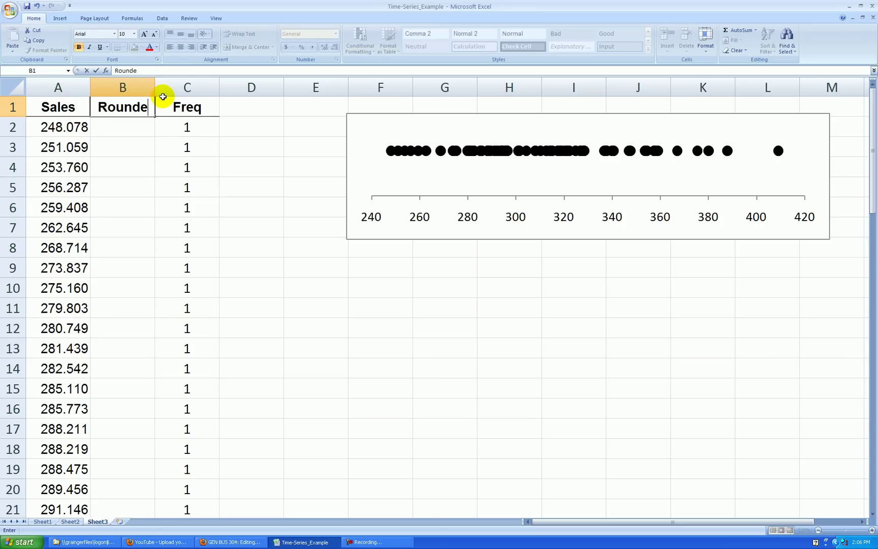
{"action": "type", "text": "d"}
{"action": "key", "text": "Return"}
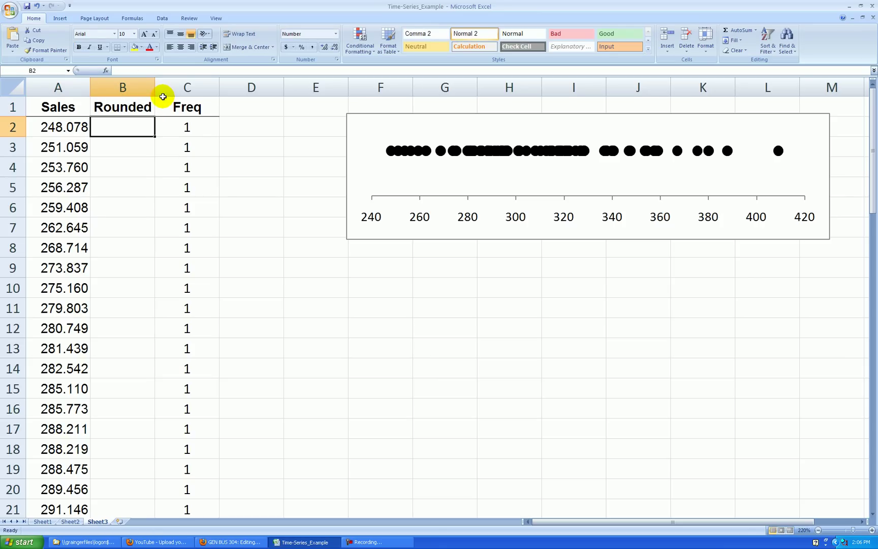
{"action": "scroll", "coordinate": [259, 236], "scroll_direction": "up", "scroll_amount": 9}
{"action": "type", "text": "=round"}
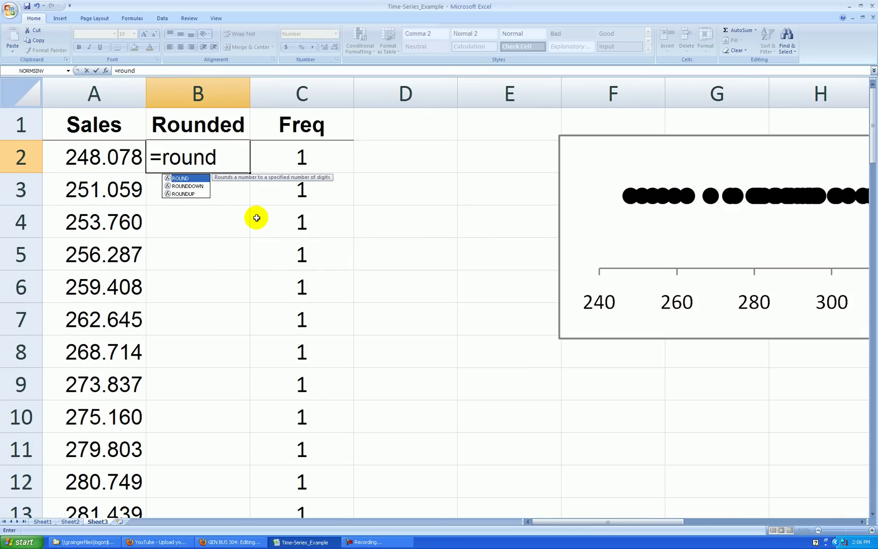
{"action": "type", "text": "("}
{"action": "key", "text": "Left"}
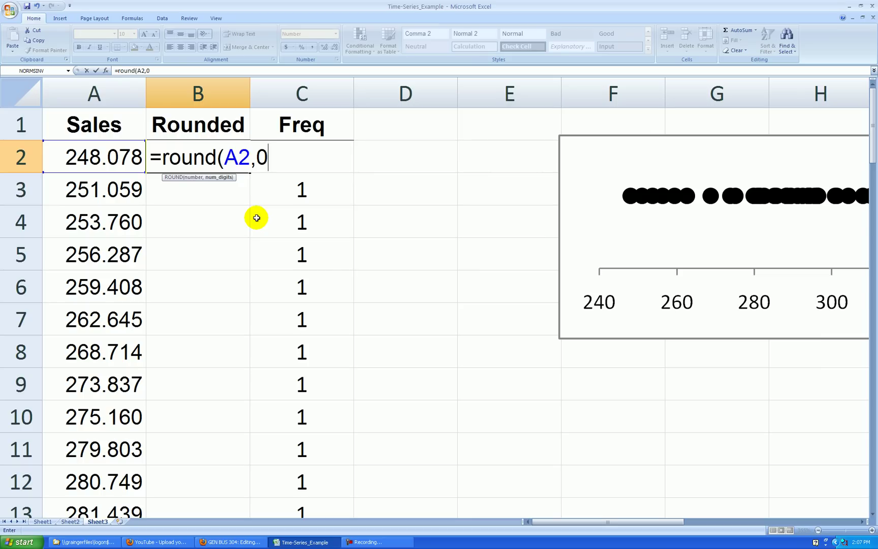
{"action": "key", "text": "Return"}
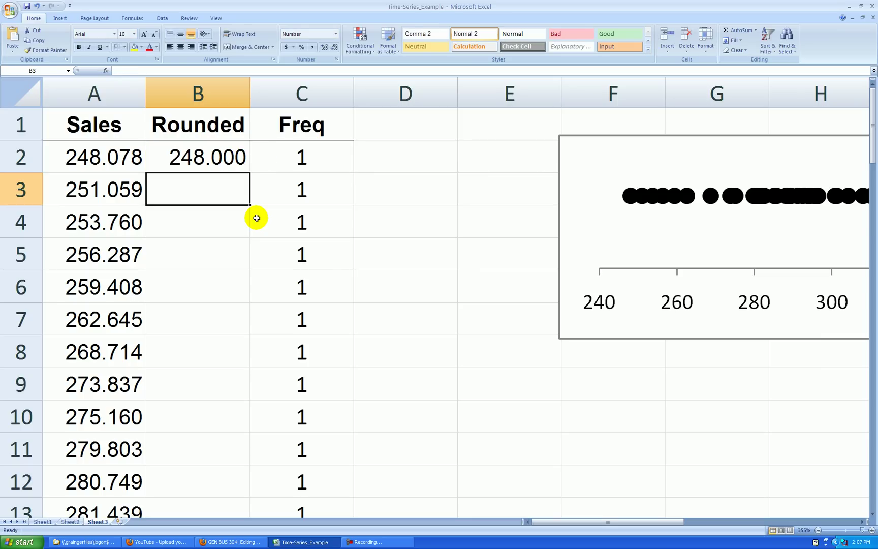
Show B2 with no decimals, centre it, and fill the formula down column B
{"action": "left_click", "coordinate": [226, 156]}
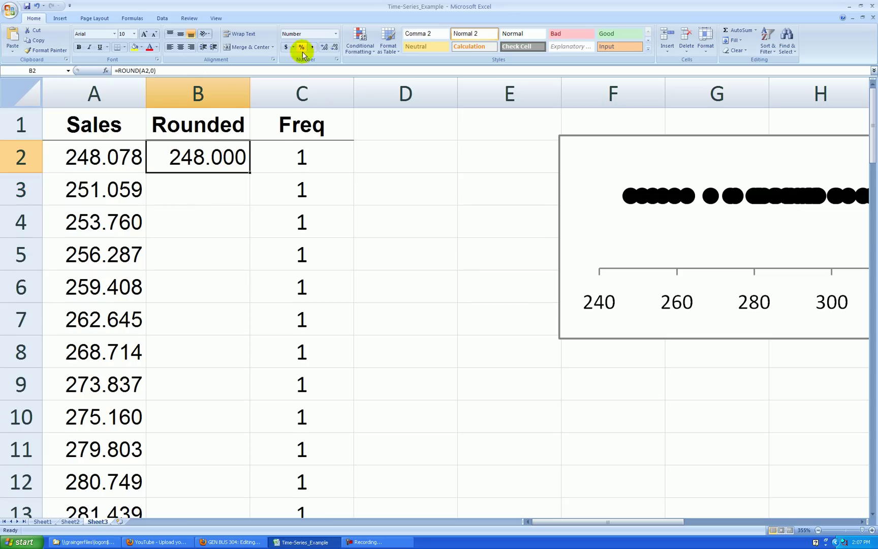
{"action": "left_click", "coordinate": [335, 47]}
{"action": "left_click", "coordinate": [335, 47]}
{"action": "left_click", "coordinate": [335, 47]}
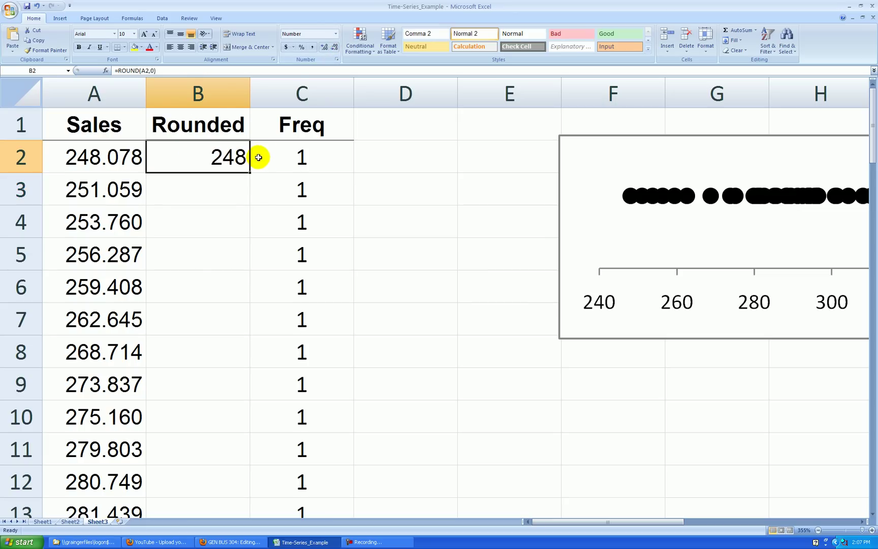
{"action": "left_click", "coordinate": [180, 46]}
{"action": "left_click_drag", "start_coordinate": [251, 172], "coordinate": [251, 173]}
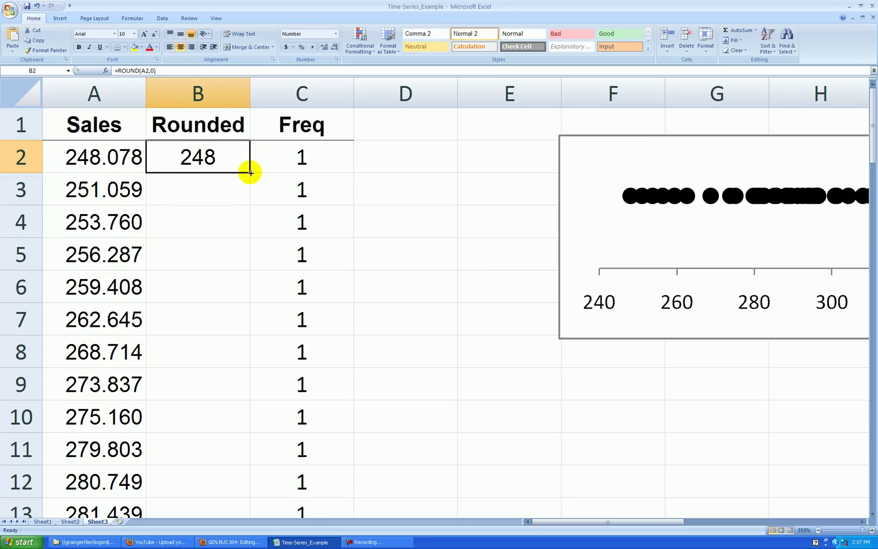
{"action": "double_click", "coordinate": [250, 173]}
Make the Freq formula in C3 compare Rounded values (B3=B2) and fill it down column C
{"action": "left_click", "coordinate": [376, 208]}
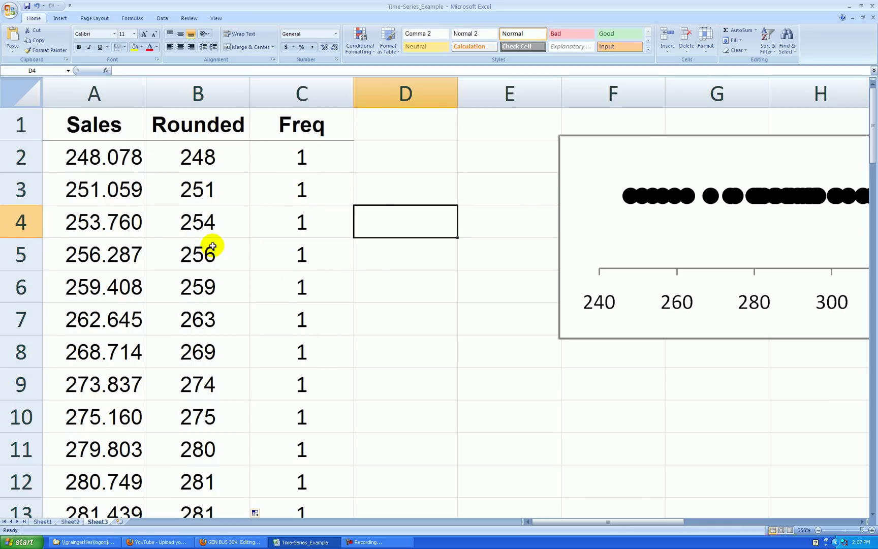
{"action": "left_click", "coordinate": [302, 190]}
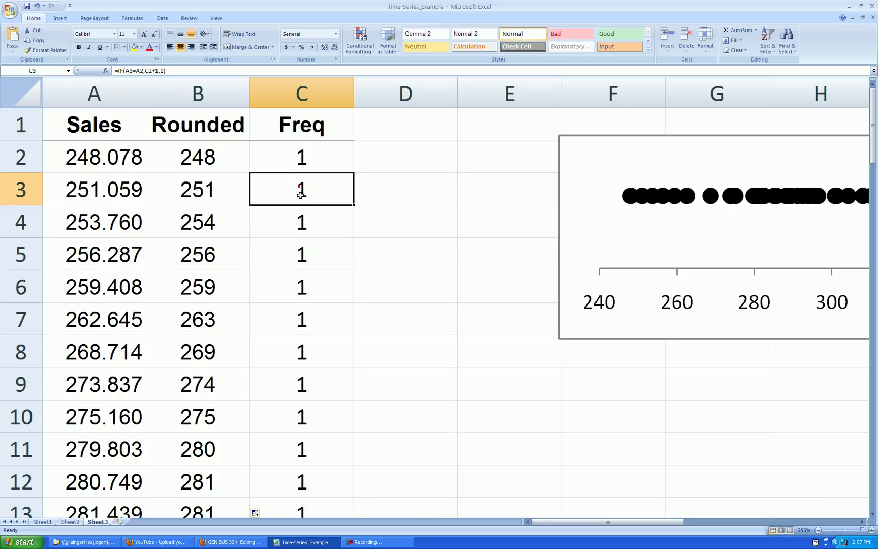
{"action": "left_click", "coordinate": [129, 72]}
{"action": "key", "text": "BackSpace"}
{"action": "type", "text": "b"}
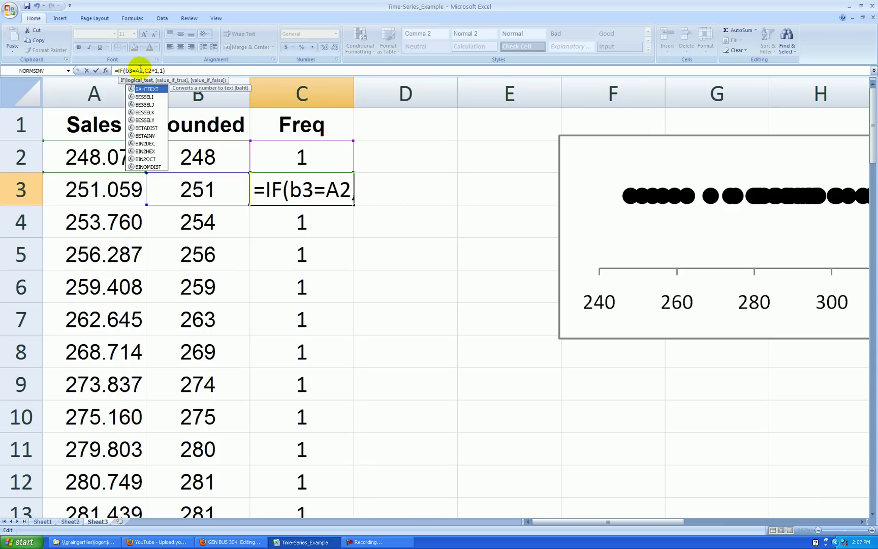
{"action": "double_click", "coordinate": [140, 70]}
{"action": "type", "text": "b2"}
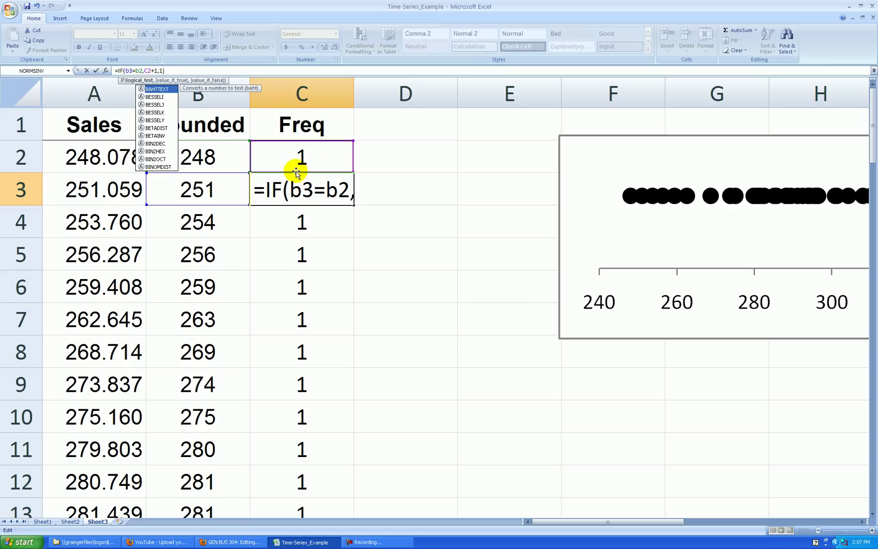
{"action": "key", "text": "Return"}
{"action": "left_click", "coordinate": [324, 182]}
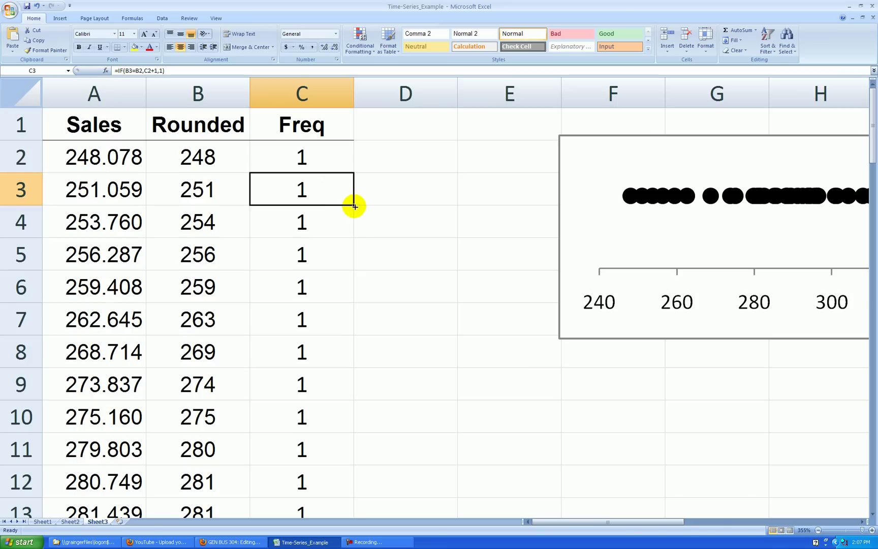
{"action": "double_click", "coordinate": [355, 206]}
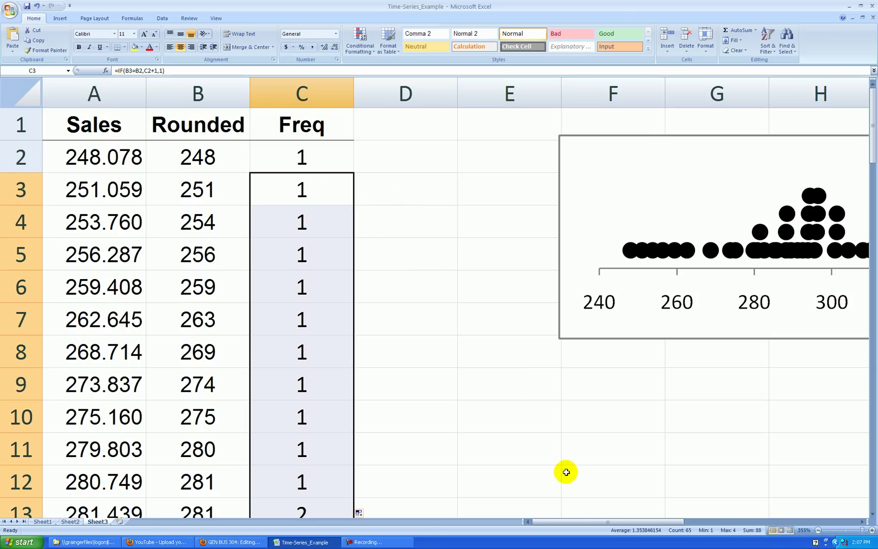
Move the dot plot left so it sits just right of the data columns
{"action": "scroll", "coordinate": [509, 373], "scroll_direction": "down", "scroll_amount": 6}
{"action": "scroll", "coordinate": [509, 372], "scroll_direction": "down", "scroll_amount": 3}
{"action": "scroll", "coordinate": [528, 371], "scroll_direction": "up", "scroll_amount": 1}
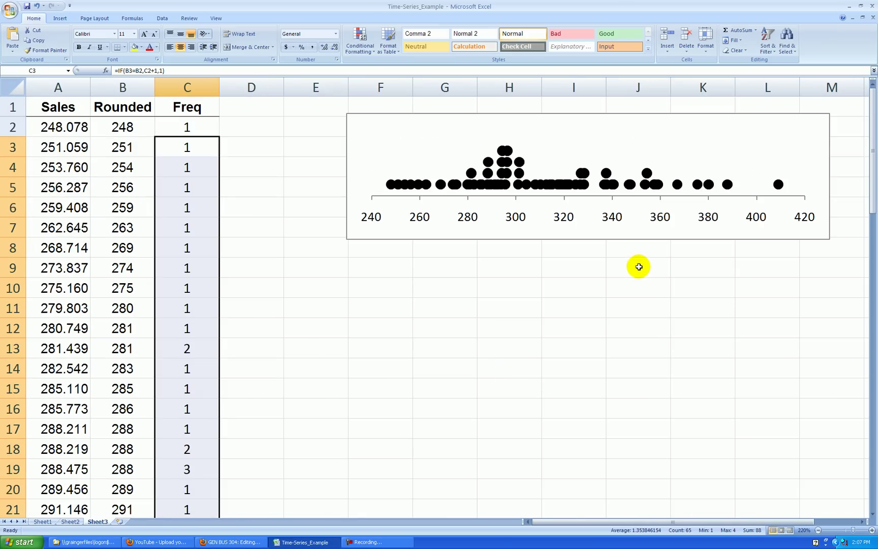
{"action": "left_click", "coordinate": [647, 234]}
{"action": "left_click_drag", "start_coordinate": [582, 236], "coordinate": [580, 236]}
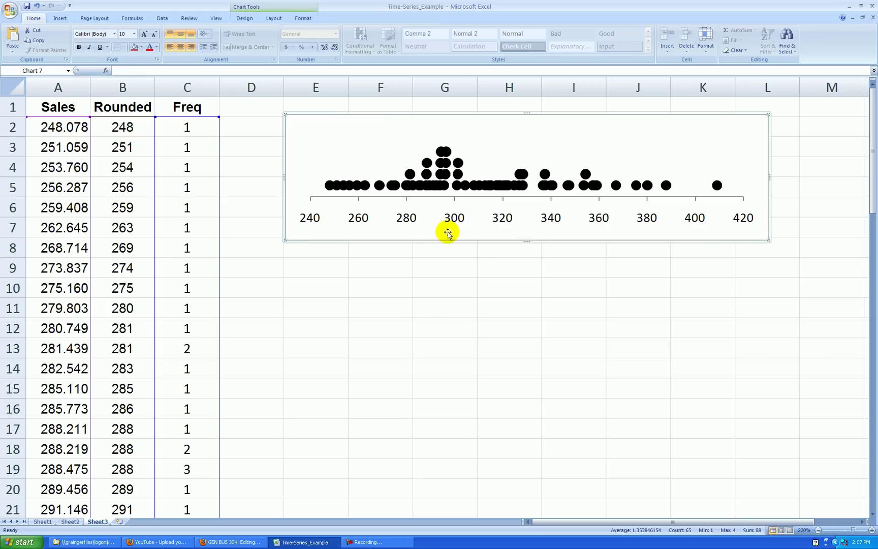
{"action": "left_click_drag", "start_coordinate": [446, 235], "coordinate": [461, 236]}
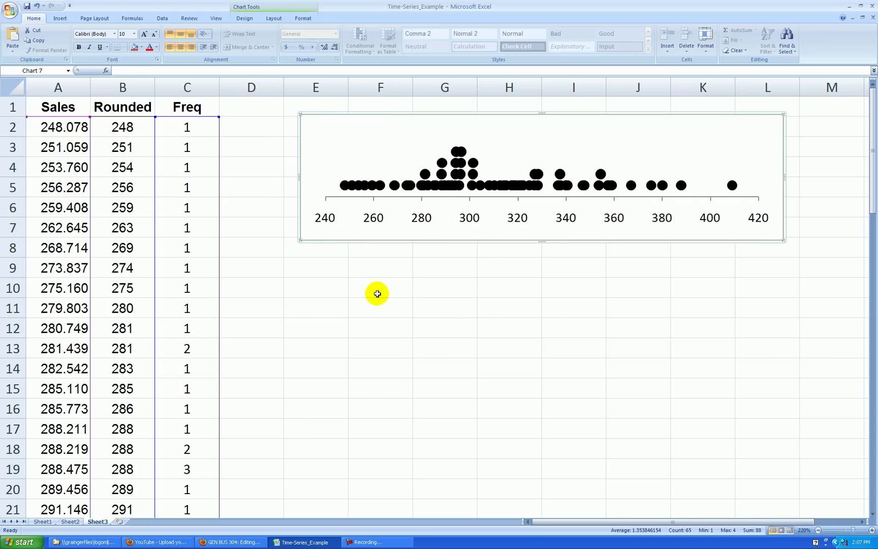
Change B2 to =ROUND(A2,-1) so it rounds to the nearest ten
{"action": "left_click", "coordinate": [374, 293]}
{"action": "left_click", "coordinate": [124, 129]}
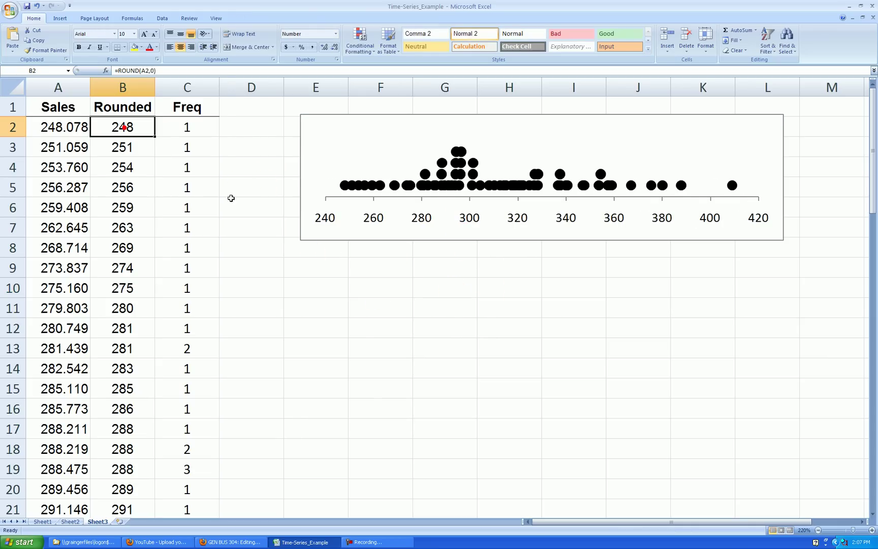
{"action": "left_click", "coordinate": [168, 71]}
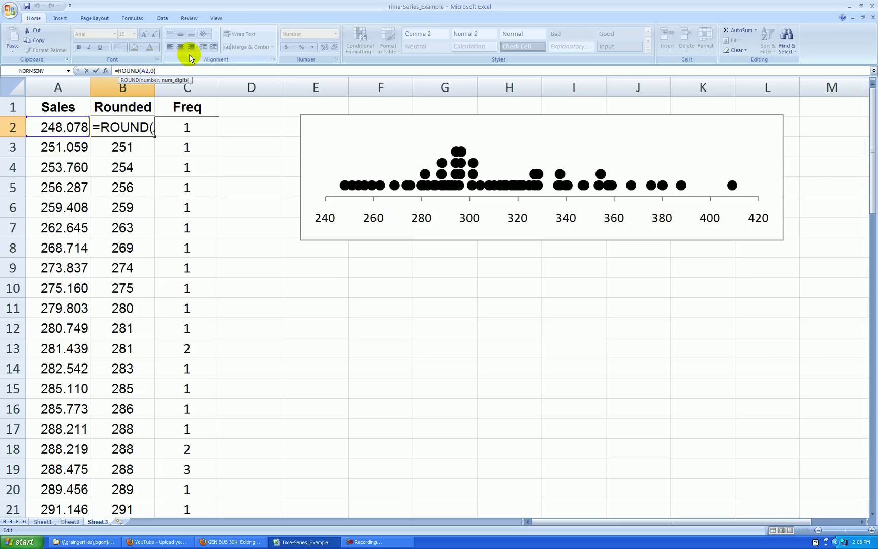
{"action": "key", "text": "BackSpace"}
{"action": "type", "text": "-"}
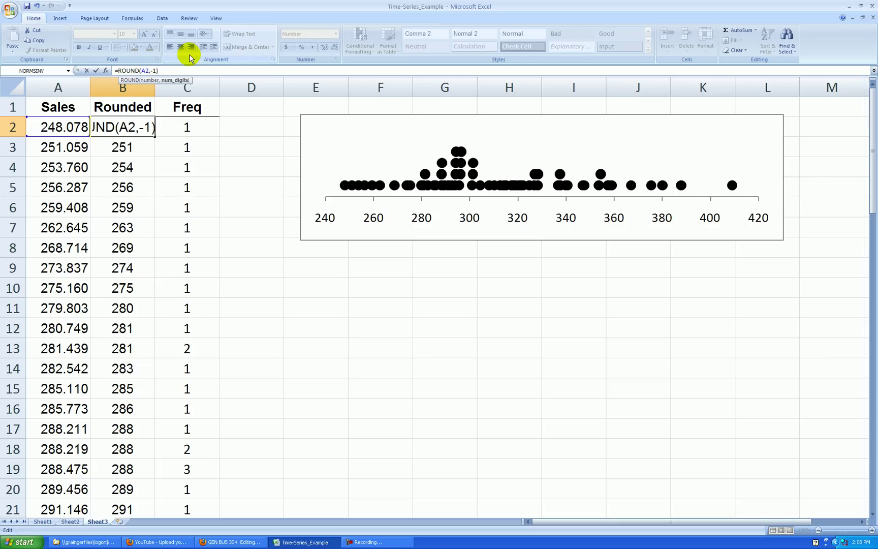
{"action": "type", "text": "1"}
{"action": "key", "text": "Return"}
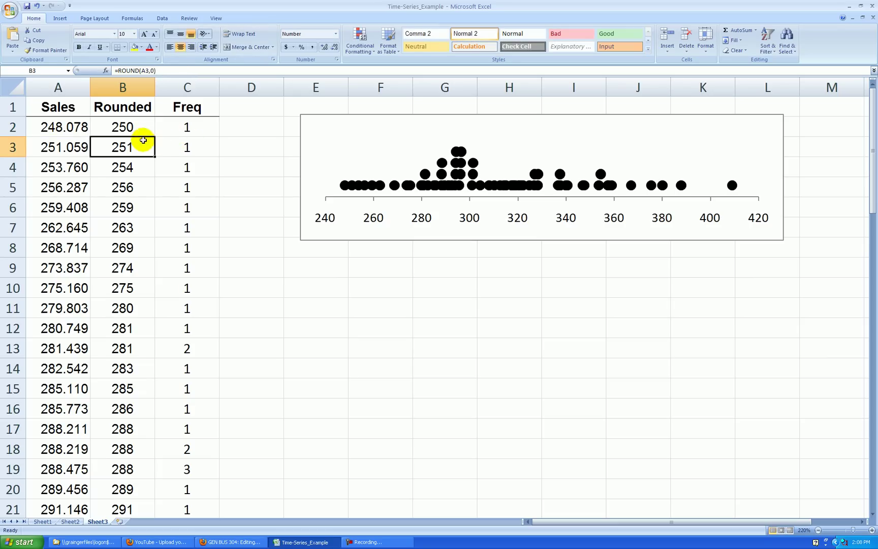
Fill the tens-rounding formula down column B and delete the old dot-plot chart
{"action": "left_click", "coordinate": [133, 129]}
{"action": "double_click", "coordinate": [155, 137]}
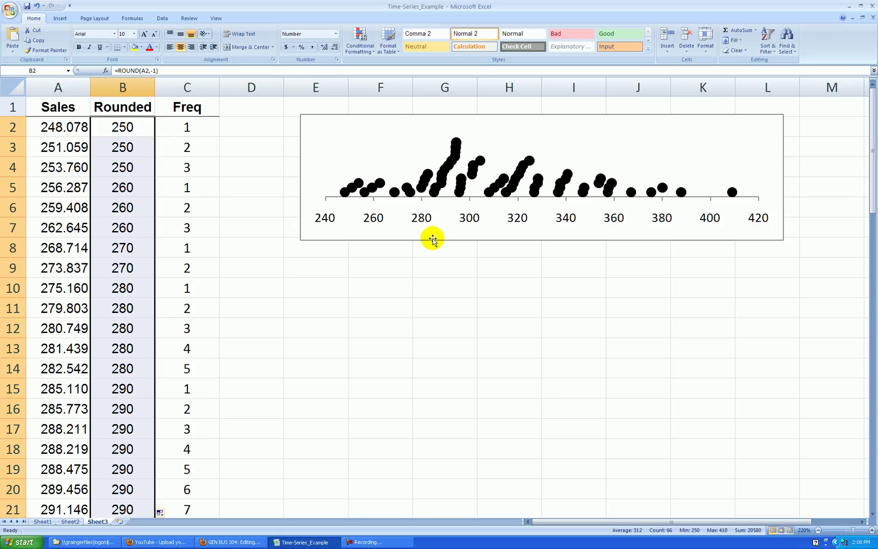
{"action": "left_click", "coordinate": [432, 239]}
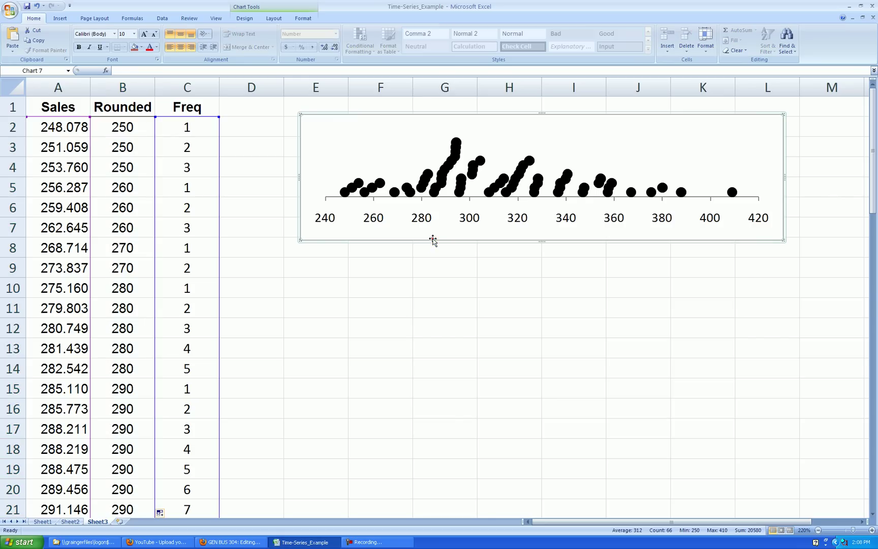
{"action": "key", "text": "Delete"}
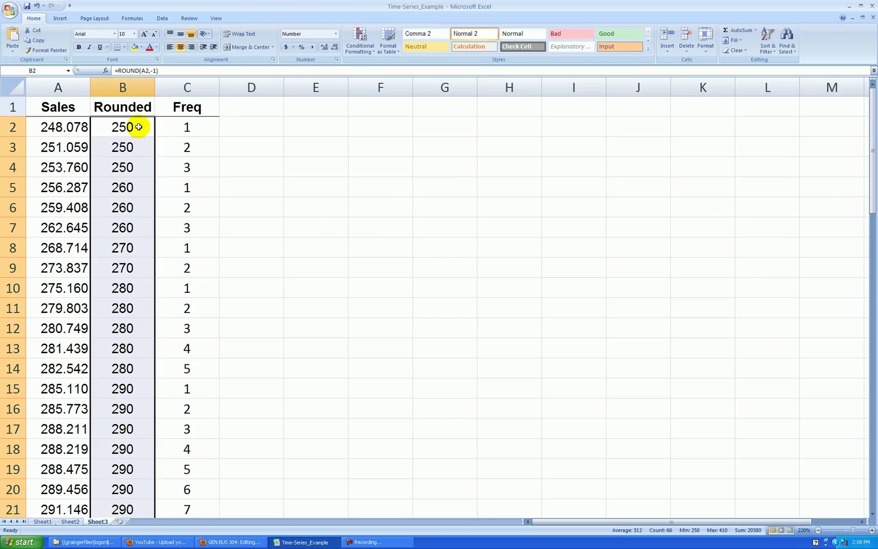
Insert a markers-only scatter chart of the Rounded and Freq data in B2:C67
{"action": "left_click_drag", "start_coordinate": [137, 125], "coordinate": [174, 145]}
{"action": "key", "text": "ctrl+shift+Down"}
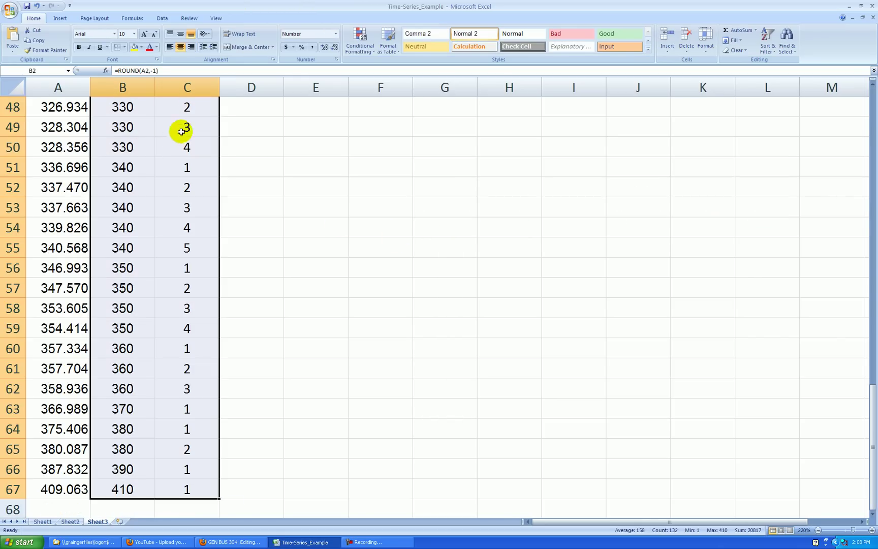
{"action": "left_click", "coordinate": [59, 19]}
{"action": "left_click", "coordinate": [245, 41]}
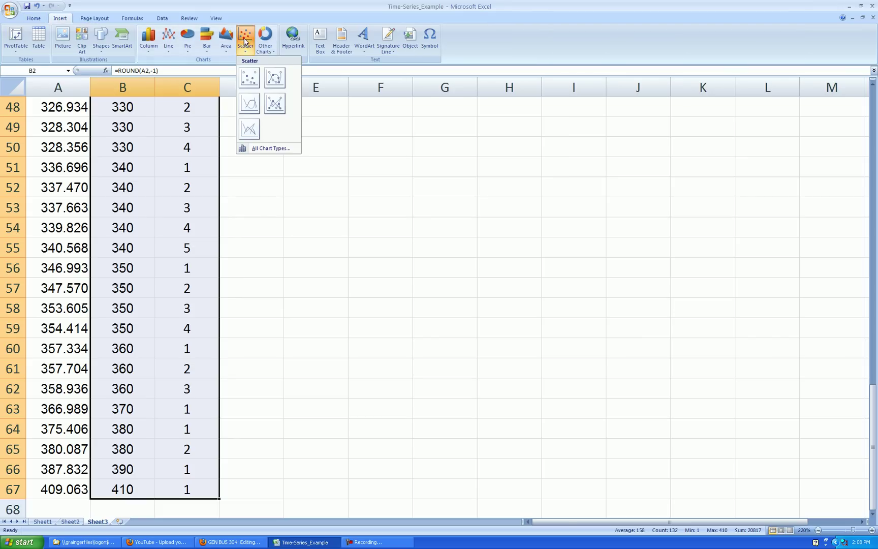
{"action": "left_click", "coordinate": [250, 79]}
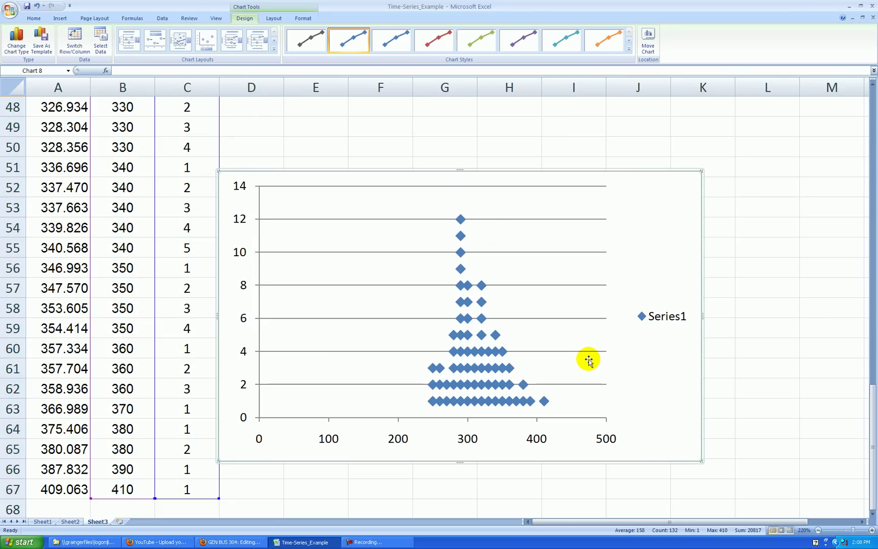
{"action": "left_click", "coordinate": [672, 412]}
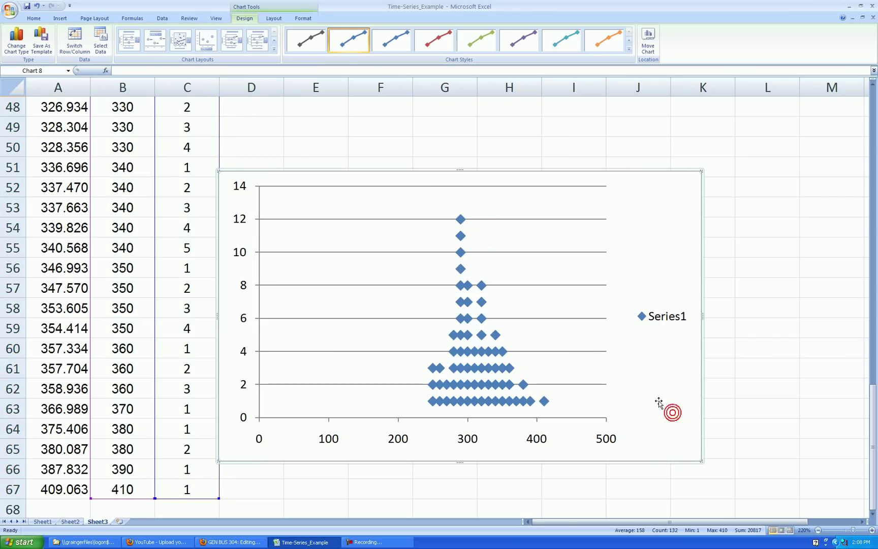
{"action": "key", "text": "Delete"}
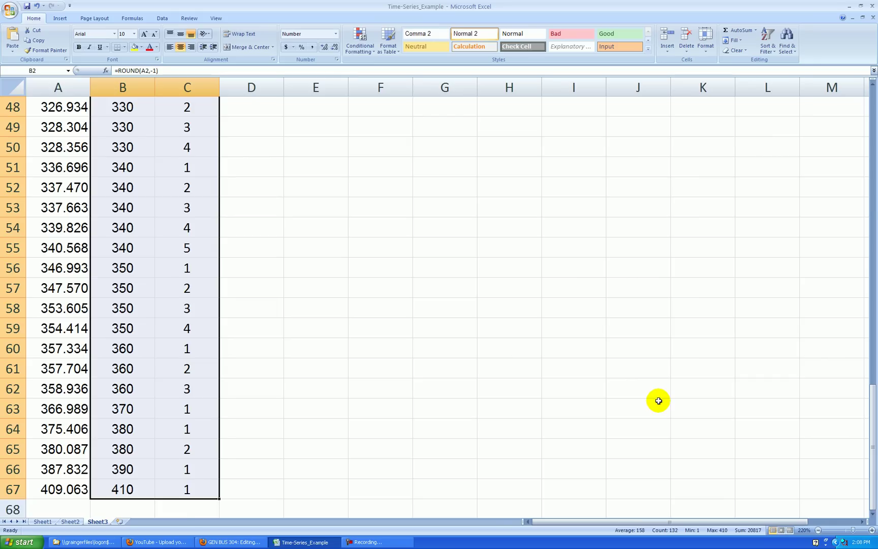
{"action": "key", "text": "ctrl+Home"}
{"action": "left_click", "coordinate": [325, 129]}
{"action": "key", "text": "ctrl+z"}
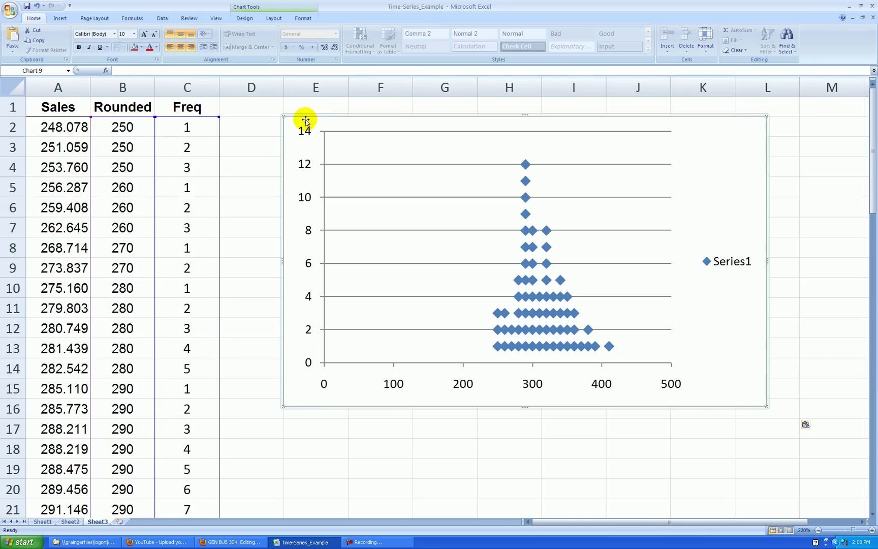
Flatten the chart and remove its Series1 legend, horizontal gridlines and vertical axis
{"action": "left_click_drag", "start_coordinate": [528, 411], "coordinate": [521, 261]}
{"action": "left_click", "coordinate": [732, 197]}
{"action": "key", "text": "Delete"}
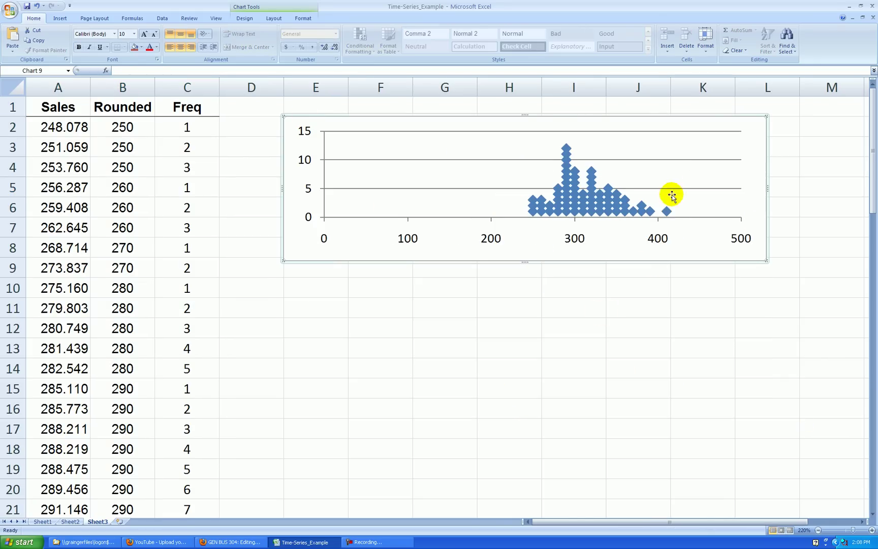
{"action": "key", "text": "Delete"}
{"action": "left_click", "coordinate": [308, 163]}
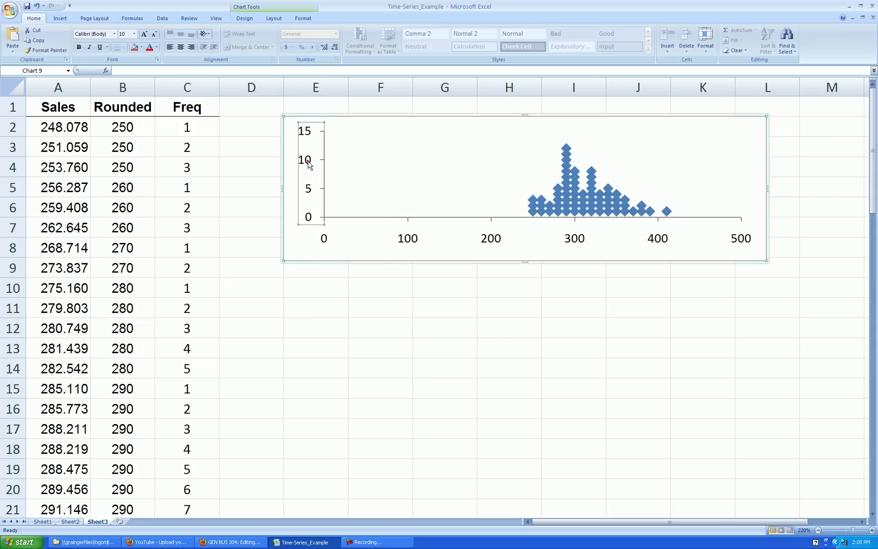
{"action": "key", "text": "Delete"}
Fix the horizontal axis at minimum 240, maximum 420 and major unit 20
{"action": "right_click", "coordinate": [474, 236]}
{"action": "left_click", "coordinate": [506, 325]}
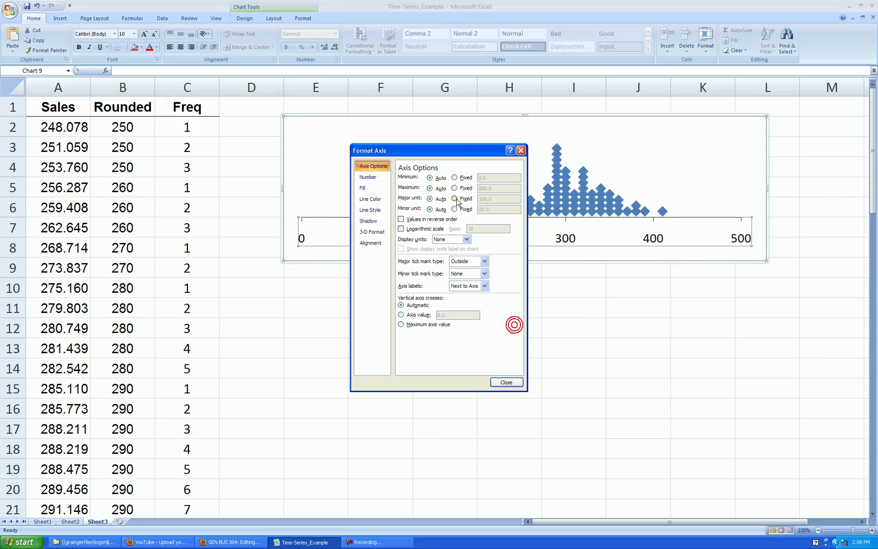
{"action": "left_click", "coordinate": [455, 178]}
{"action": "left_click", "coordinate": [454, 188]}
{"action": "left_click", "coordinate": [454, 198]}
{"action": "type", "text": "240"}
{"action": "key", "text": "Tab"}
{"action": "type", "text": "420"}
{"action": "key", "text": "Tab"}
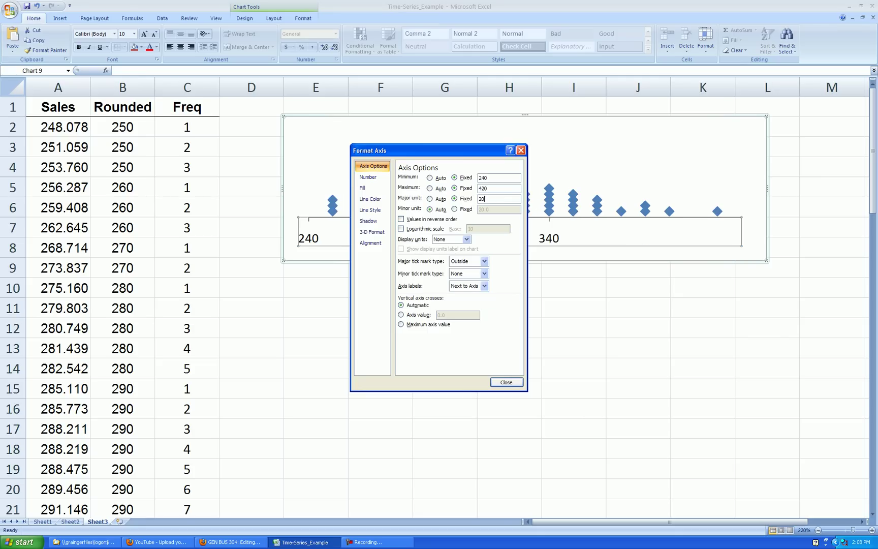
{"action": "left_click", "coordinate": [368, 177]}
{"action": "left_click", "coordinate": [511, 384]}
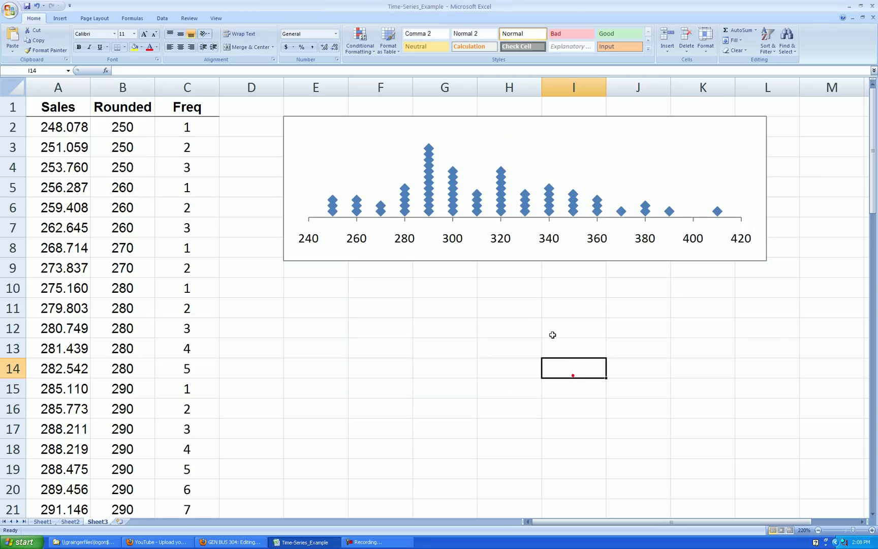
Change the data series markers to the built-in circle shape
{"action": "right_click", "coordinate": [503, 215]}
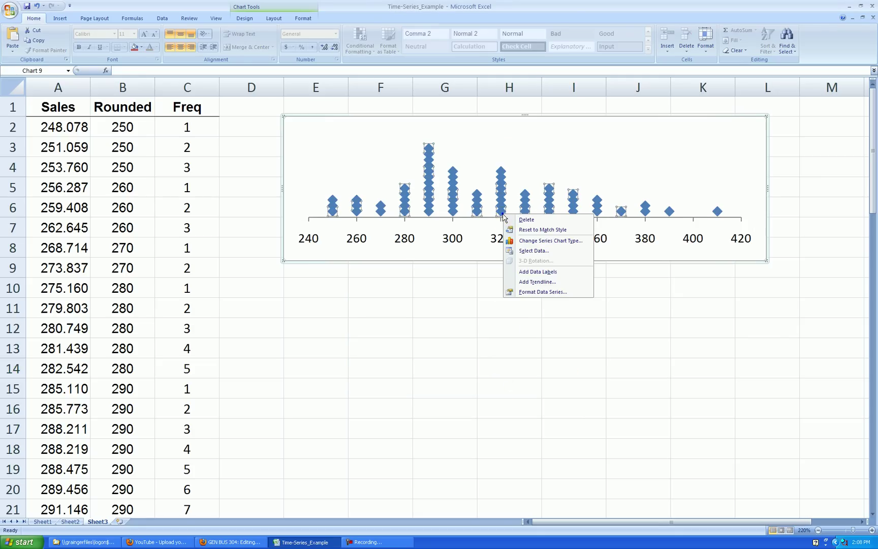
{"action": "left_click", "coordinate": [543, 292]}
{"action": "left_click", "coordinate": [371, 177]}
{"action": "left_click", "coordinate": [412, 207]}
{"action": "left_click", "coordinate": [442, 218]}
{"action": "left_click", "coordinate": [439, 288]}
{"action": "left_click", "coordinate": [443, 218]}
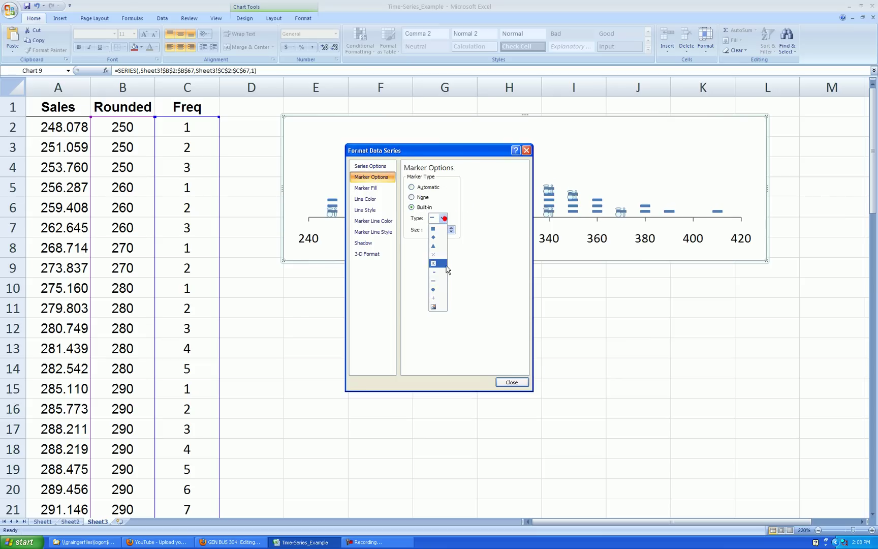
{"action": "left_click", "coordinate": [441, 289]}
Fill the circle markers solid black with a solid outline, and make the chart taller
{"action": "left_click", "coordinate": [386, 190]}
{"action": "left_click", "coordinate": [407, 187]}
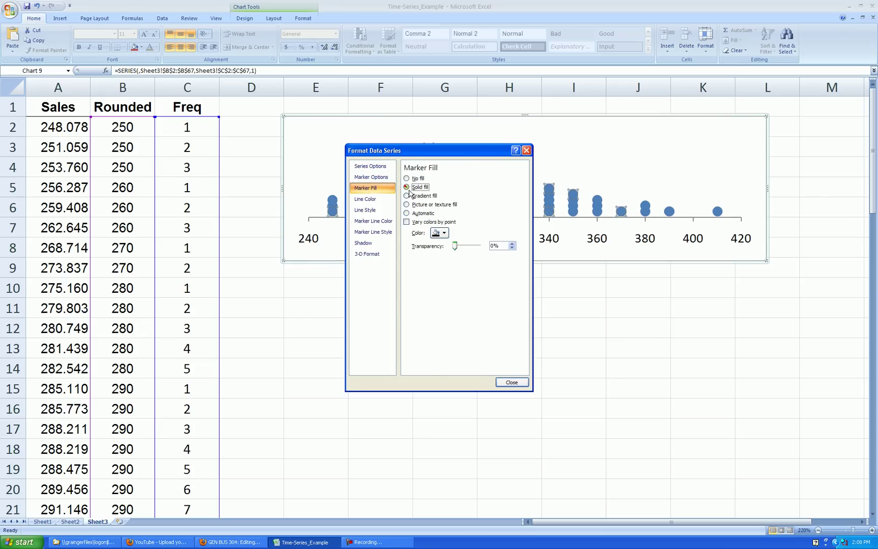
{"action": "left_click", "coordinate": [377, 221]}
{"action": "left_click", "coordinate": [406, 187]}
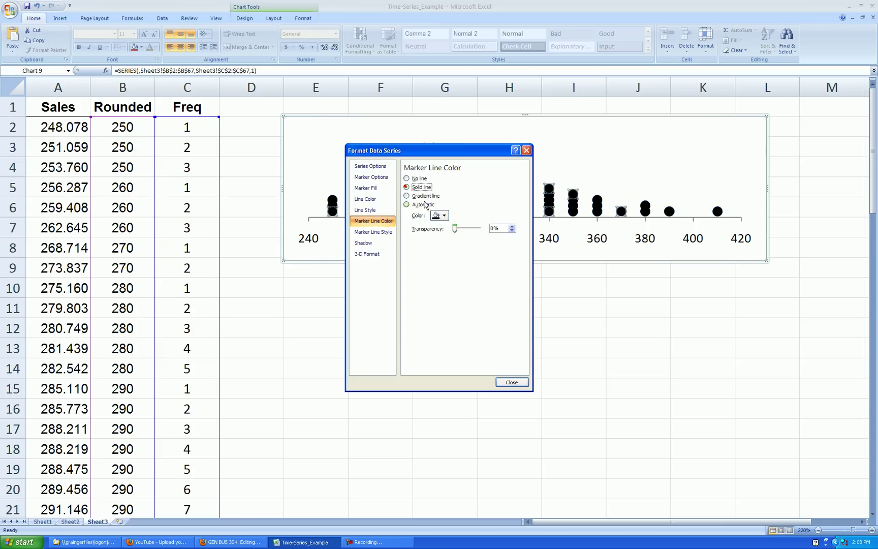
{"action": "left_click", "coordinate": [512, 382]}
{"action": "left_click", "coordinate": [541, 375]}
{"action": "left_click", "coordinate": [510, 259]}
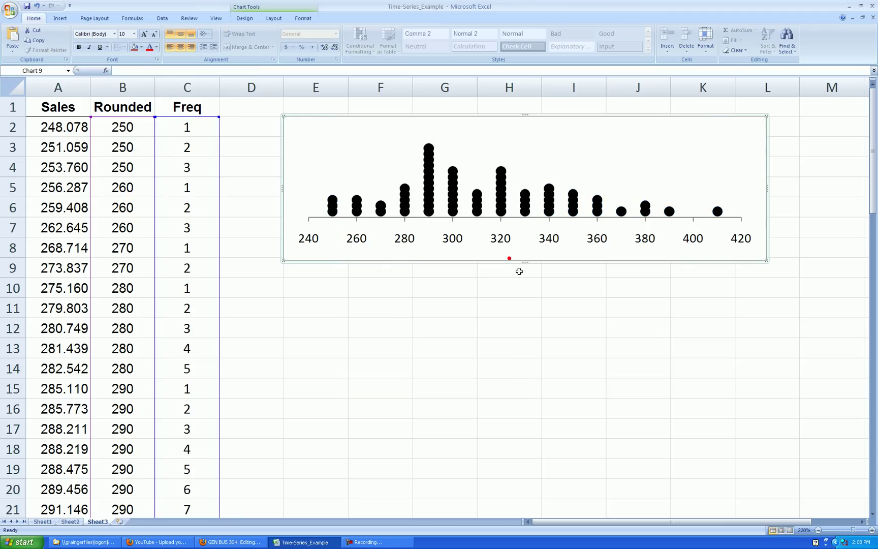
{"action": "left_click_drag", "start_coordinate": [525, 261], "coordinate": [527, 325]}
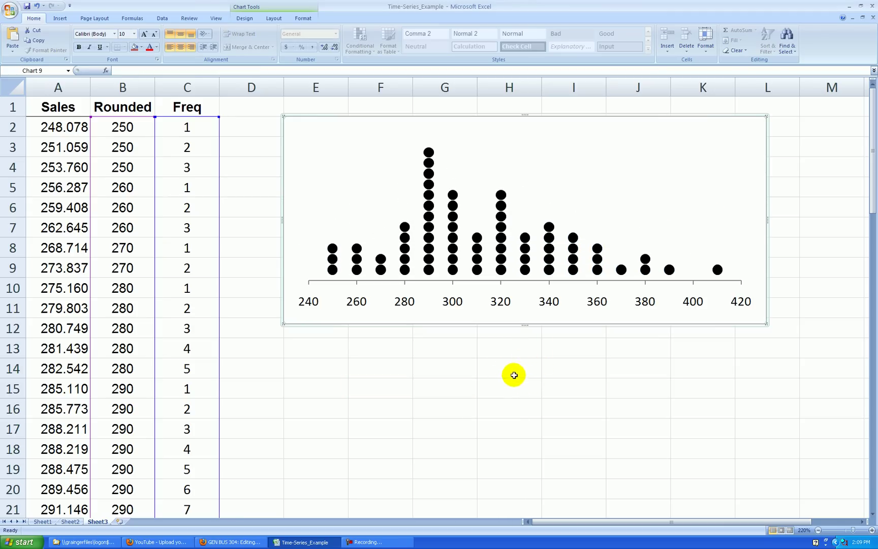